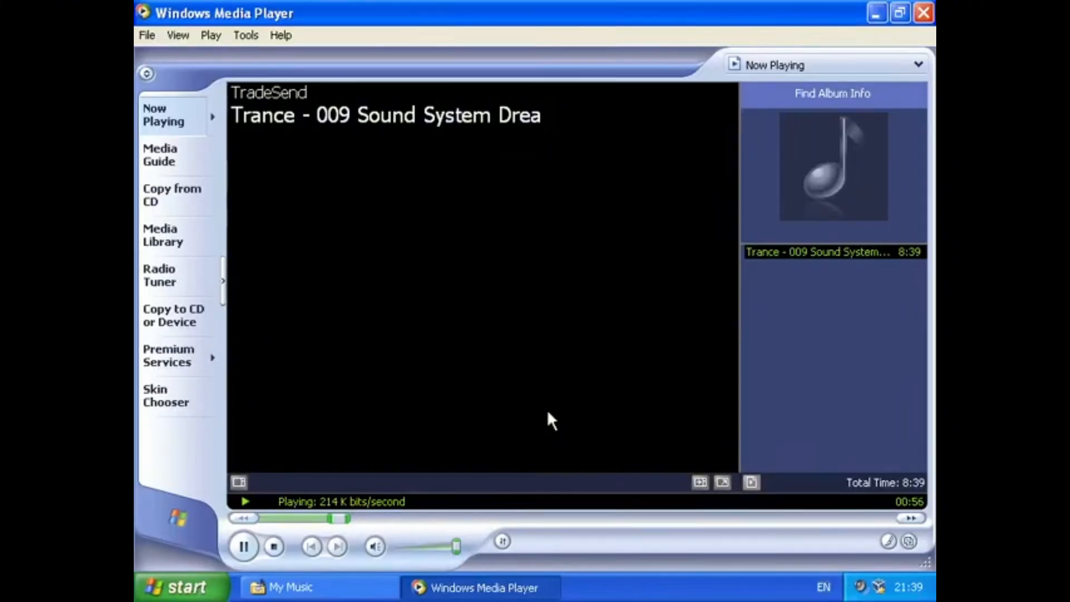
Restart the playing track from the beginning and set the visualization to Album Art.
drag(339, 519, 246, 519)
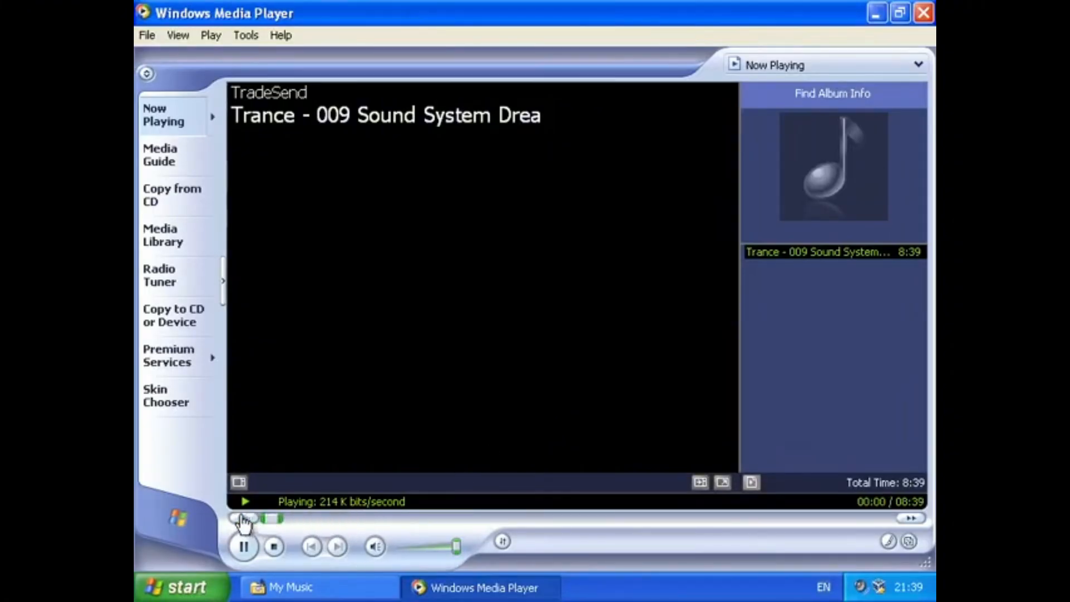
right_click(501, 311)
click(561, 373)
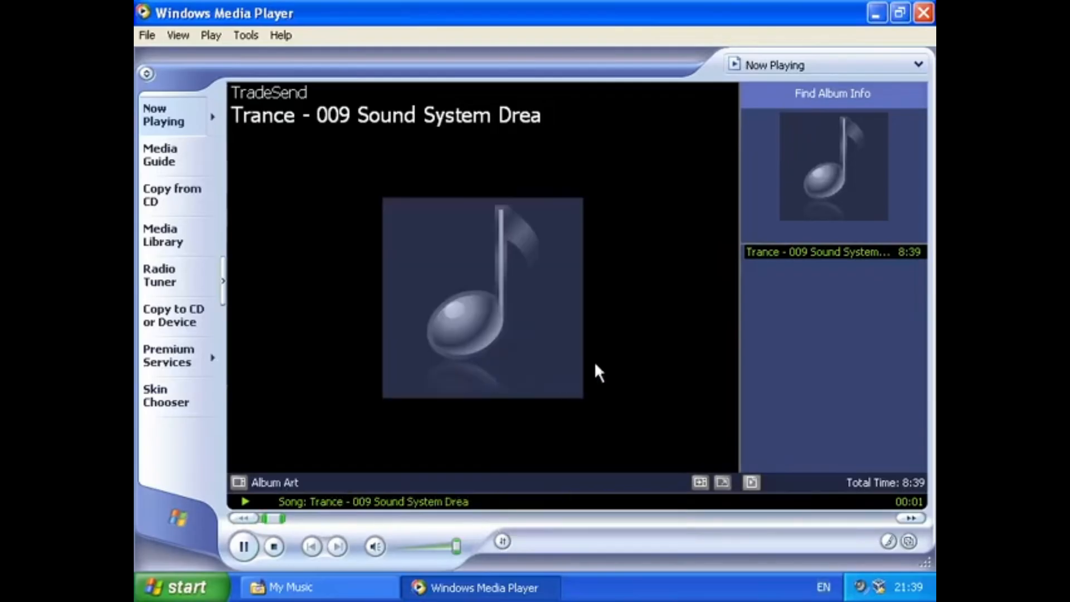
Change the visualization to Alchemy: Random and show it in full screen.
right_click(687, 373)
mouse_move(776, 454)
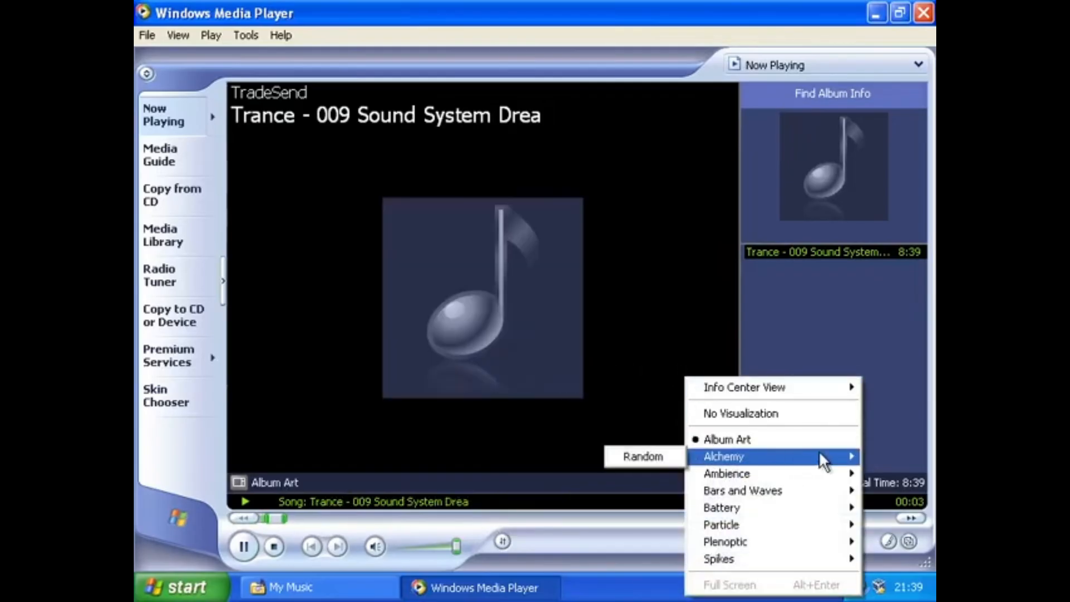
click(643, 458)
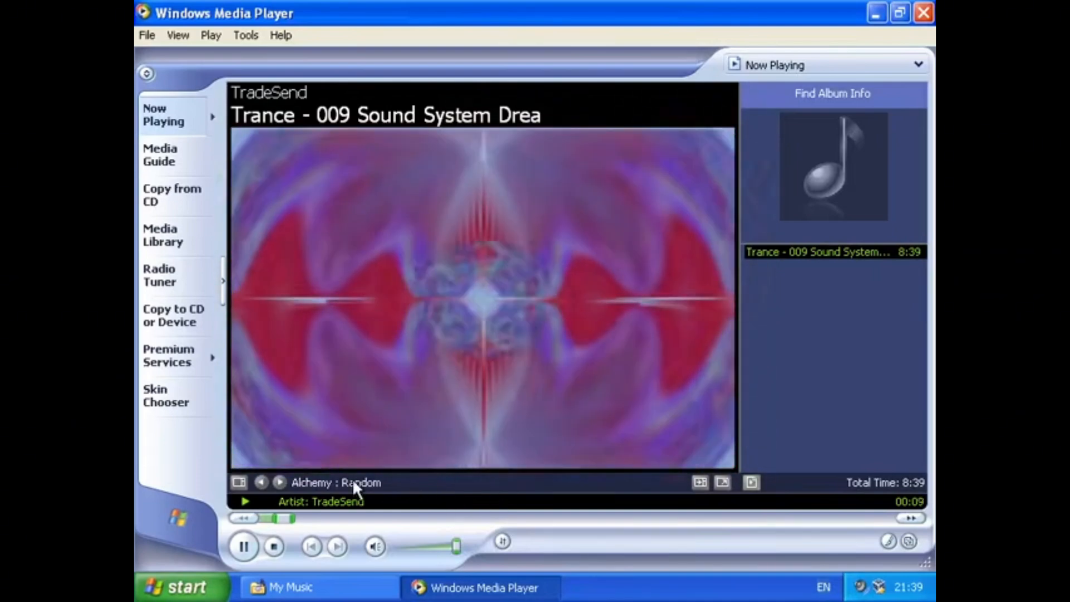
key(alt+Return)
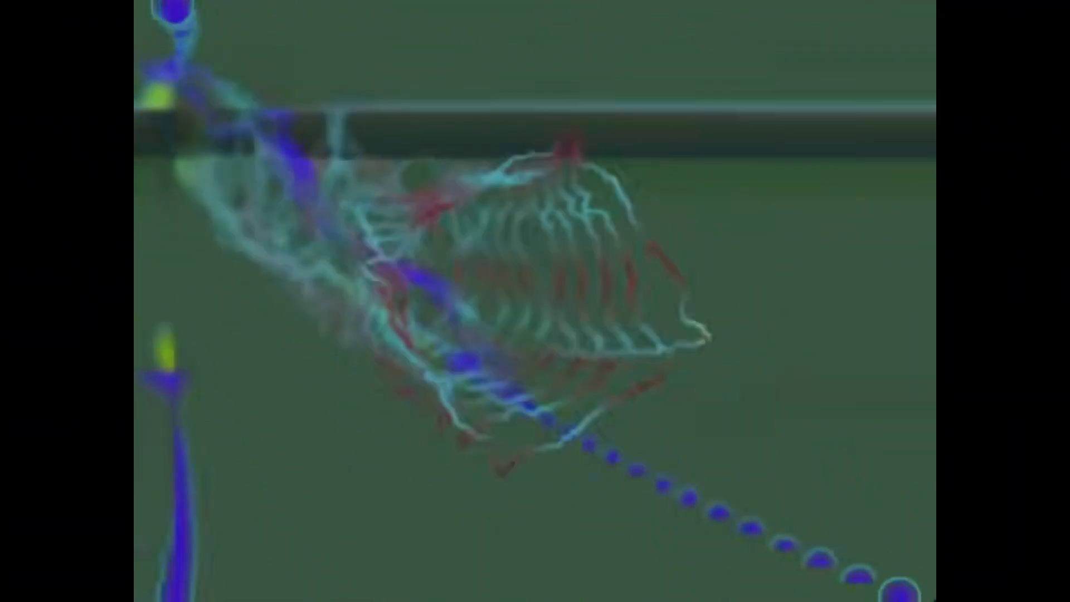
Leave full screen and pick a different visualization from the Ambience group.
key(Escape)
right_click(547, 373)
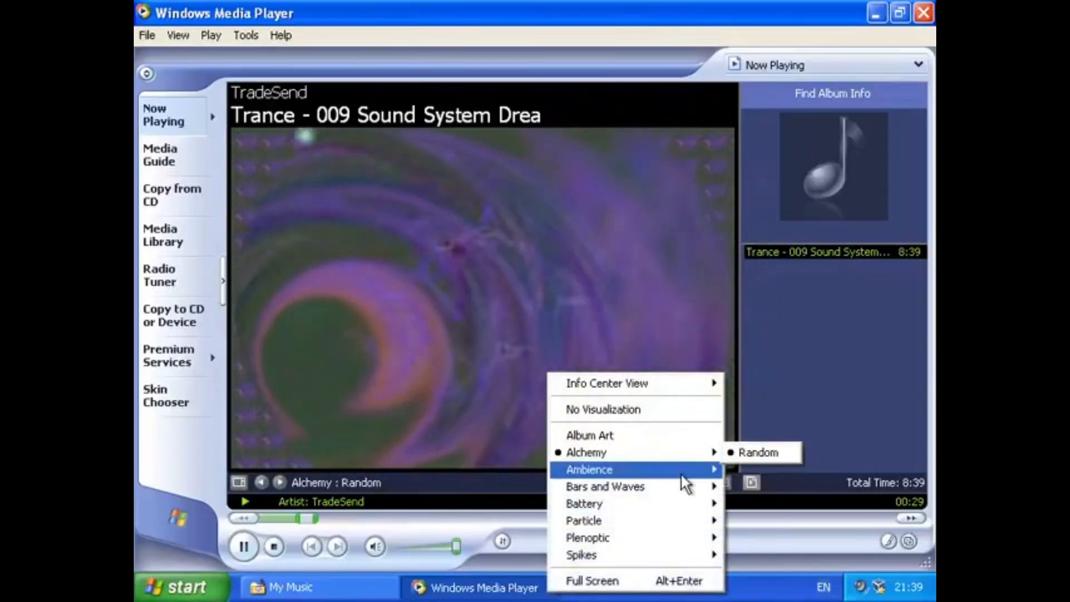
mouse_move(711, 466)
click(767, 264)
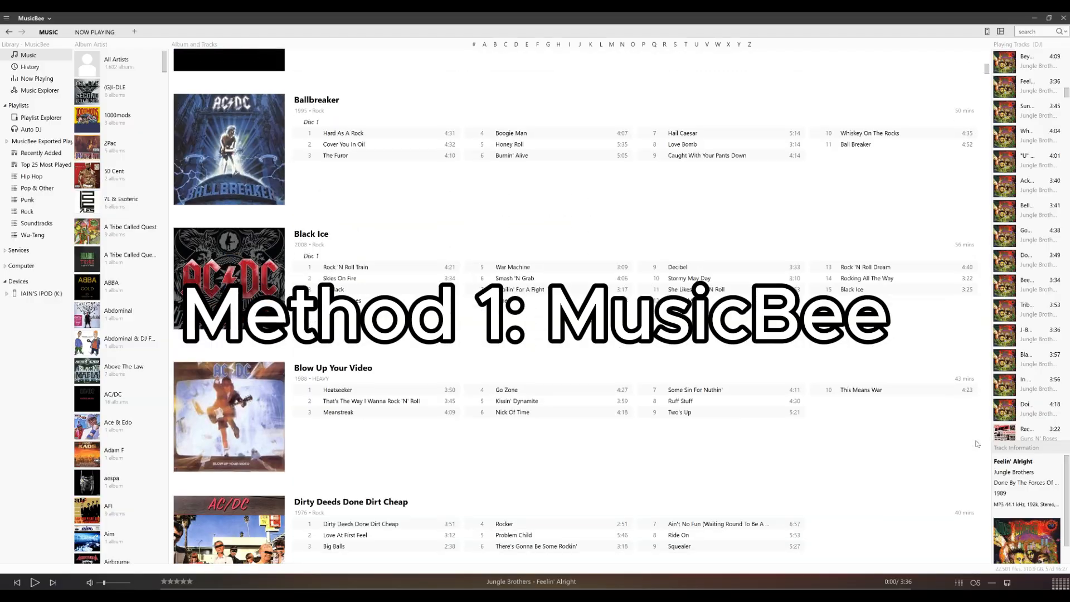
Browse the album and track list of the MusicBee library from AC/DC past AFI.
scroll(976, 444, down, 3)
scroll(977, 444, down, 10)
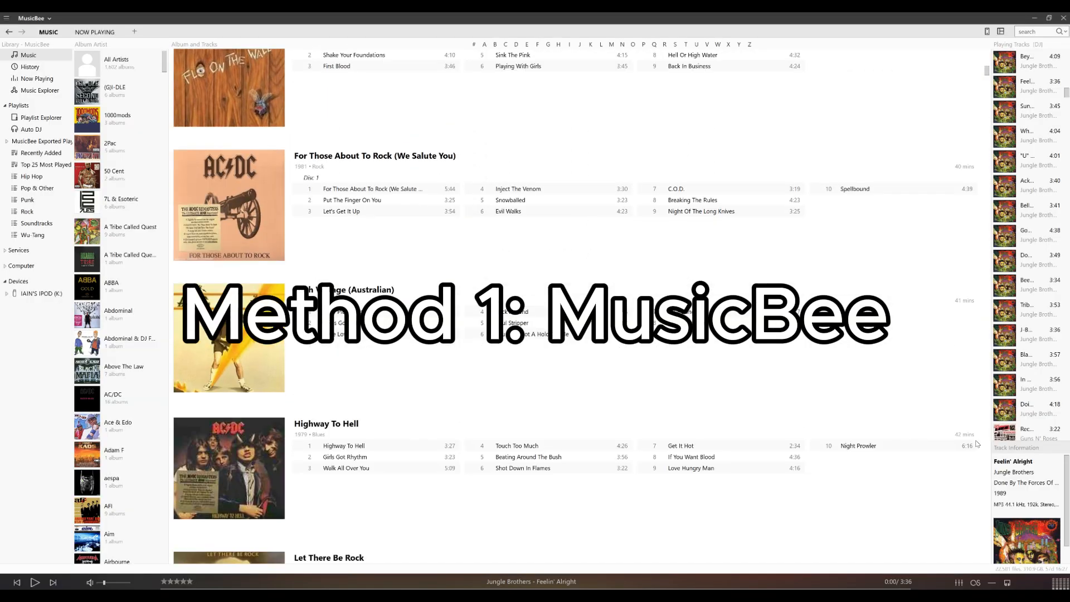
scroll(977, 444, down, 20)
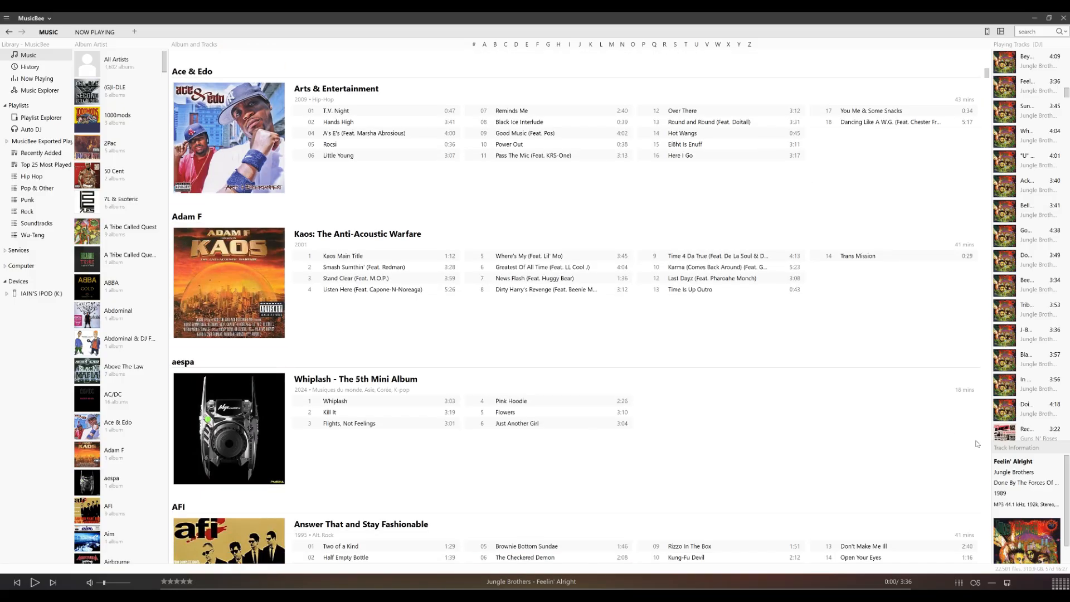
scroll(977, 444, down, 13)
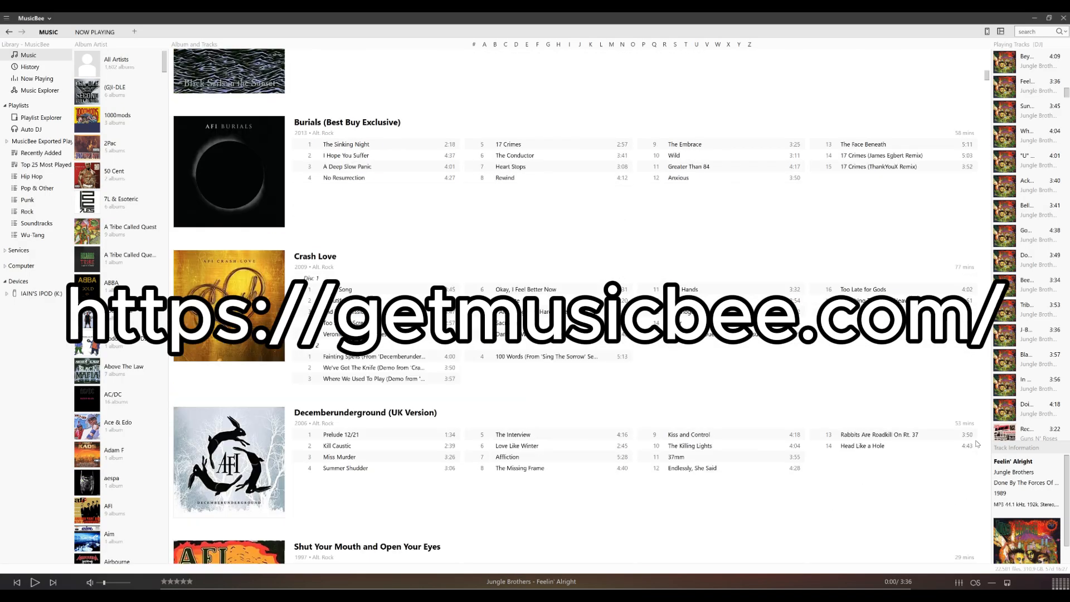
scroll(976, 444, down, 6)
scroll(977, 444, down, 12)
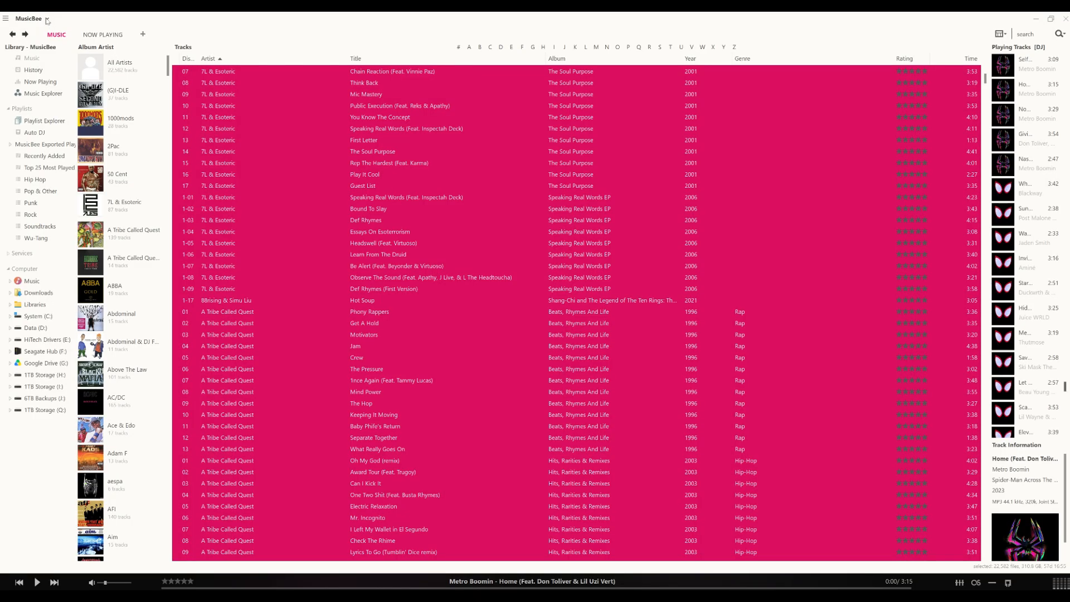
Run Analyse Volume on all selected tracks, writing replaygain tags on track and album basis.
click(48, 20)
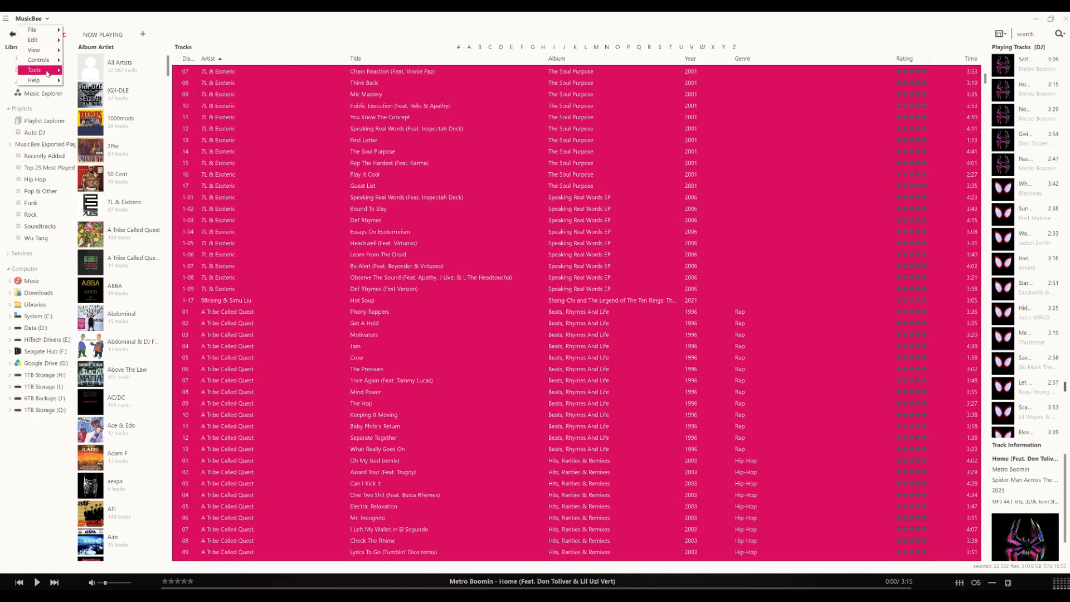
mouse_move(48, 75)
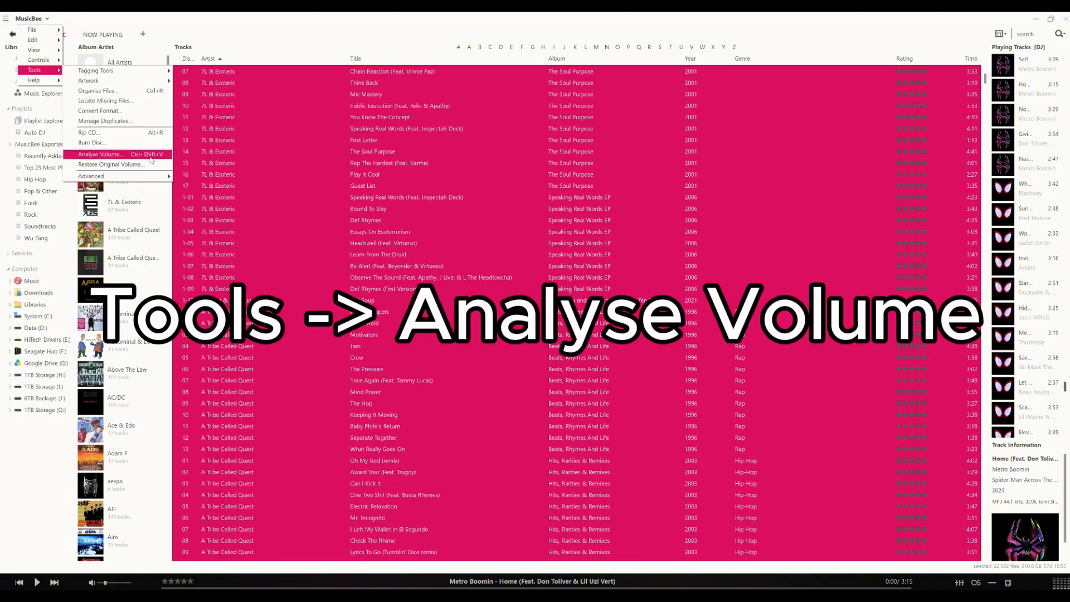
click(150, 158)
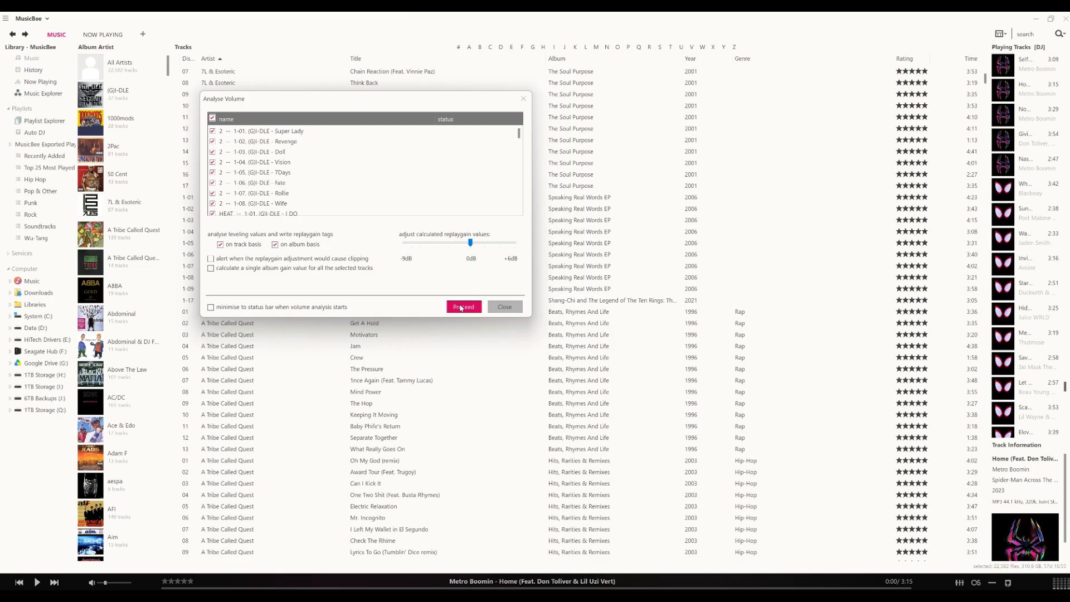
click(461, 307)
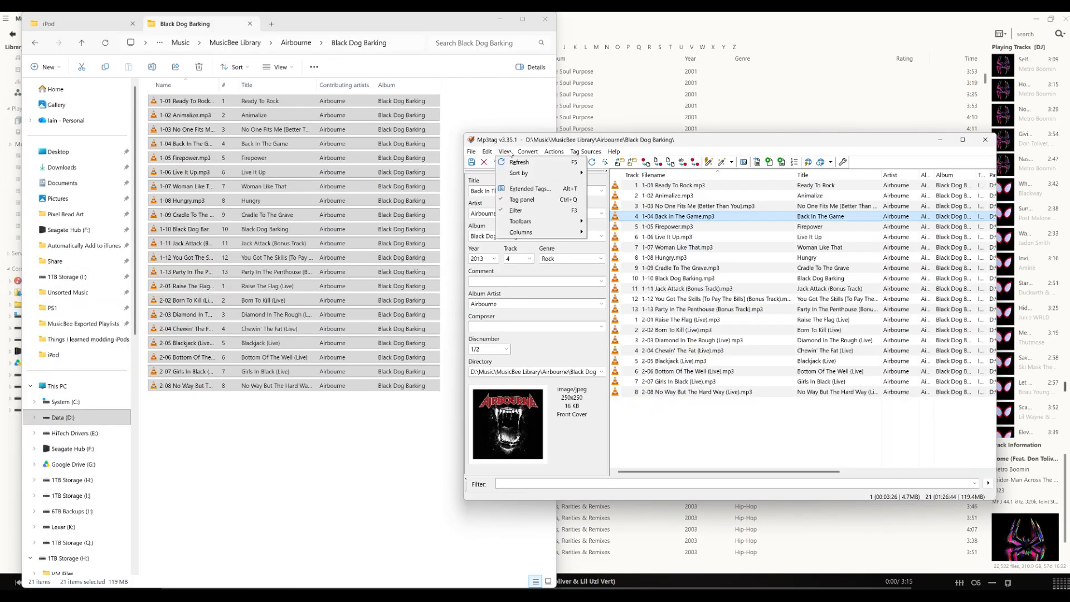
Examine the extended tags of 1-04 Back In The Game.mp3 in Mp3tag, looking for the REPLAYGAIN entries.
click(530, 189)
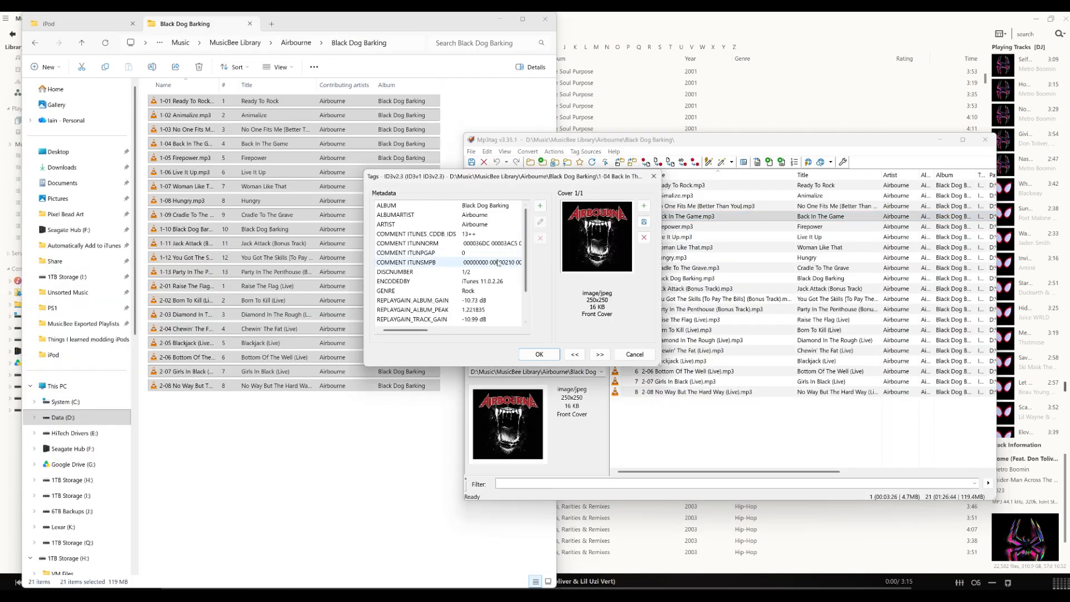
drag(390, 252, 390, 283)
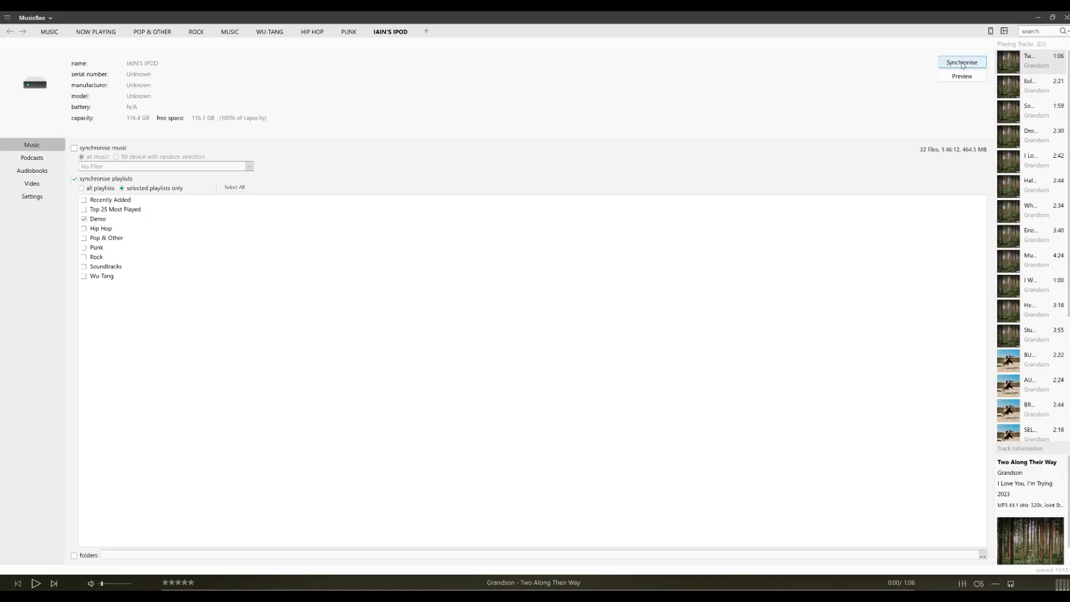
Synchronise the Demo playlist to the iPod from MusicBee and approve deleting the listed files from the device.
click(954, 60)
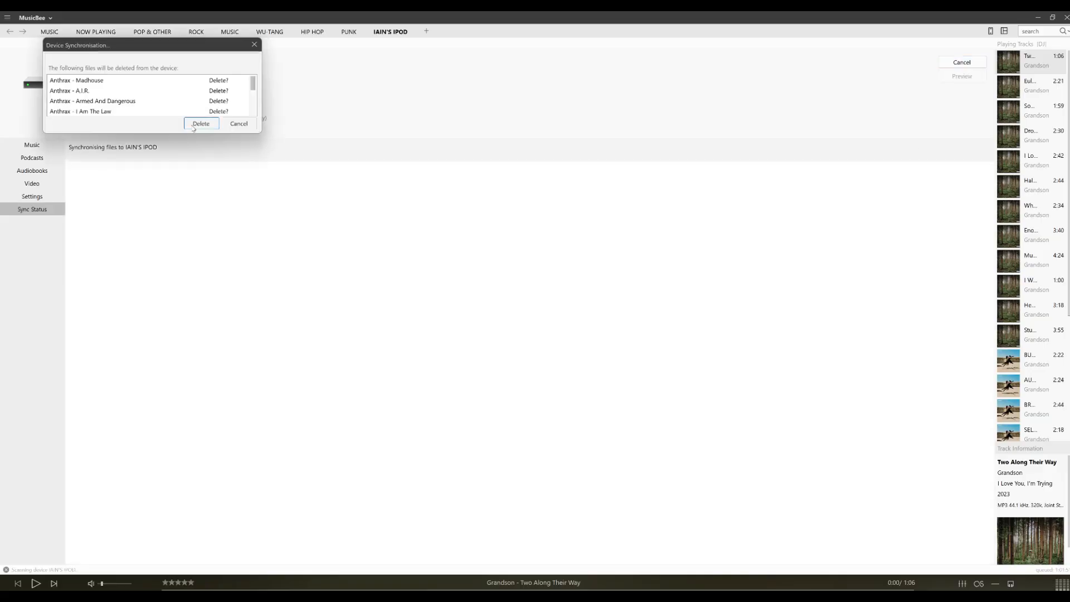
click(193, 125)
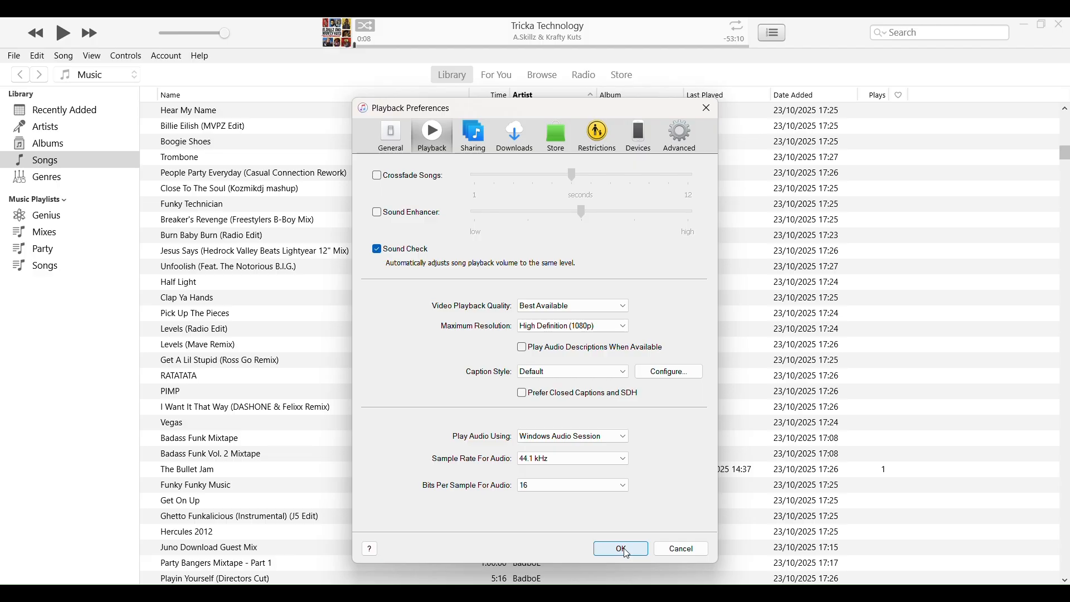
Open the Playback preferences in iTunes and accept them with Sound Check enabled.
click(924, 551)
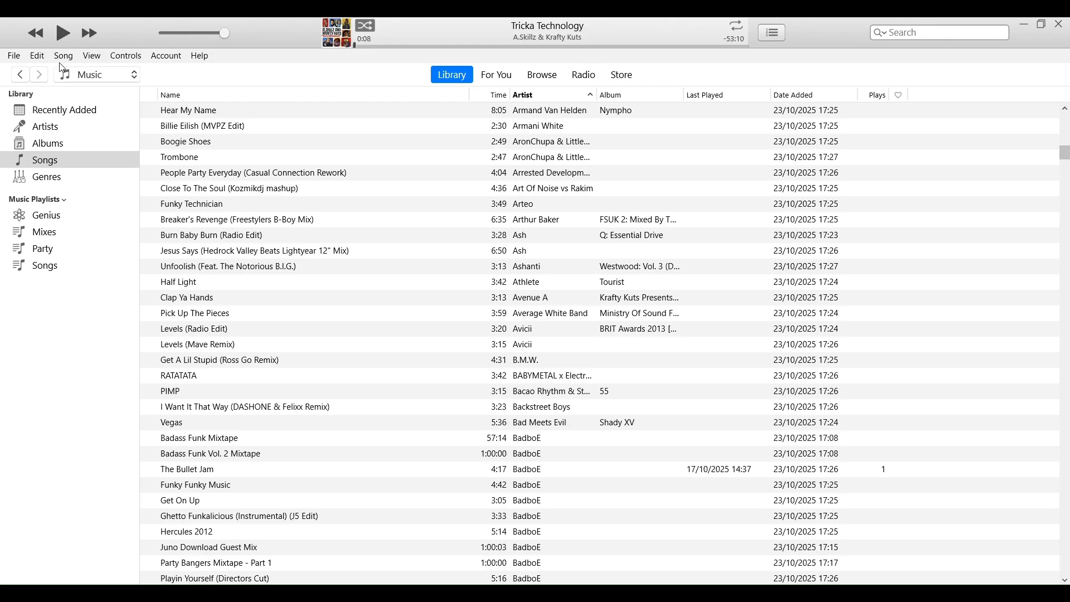
click(37, 55)
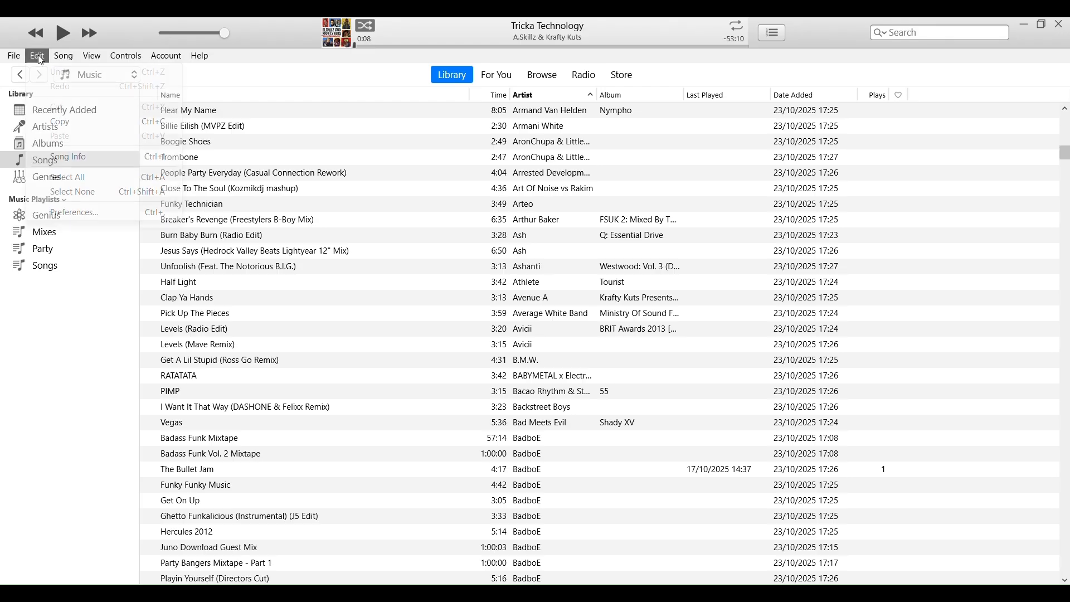
click(60, 214)
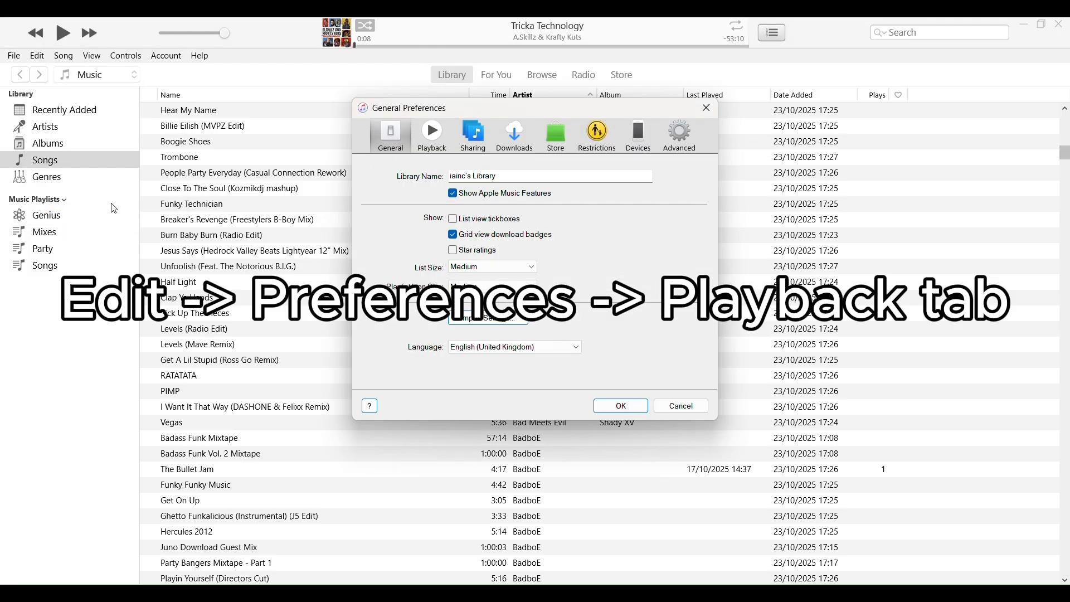
click(434, 138)
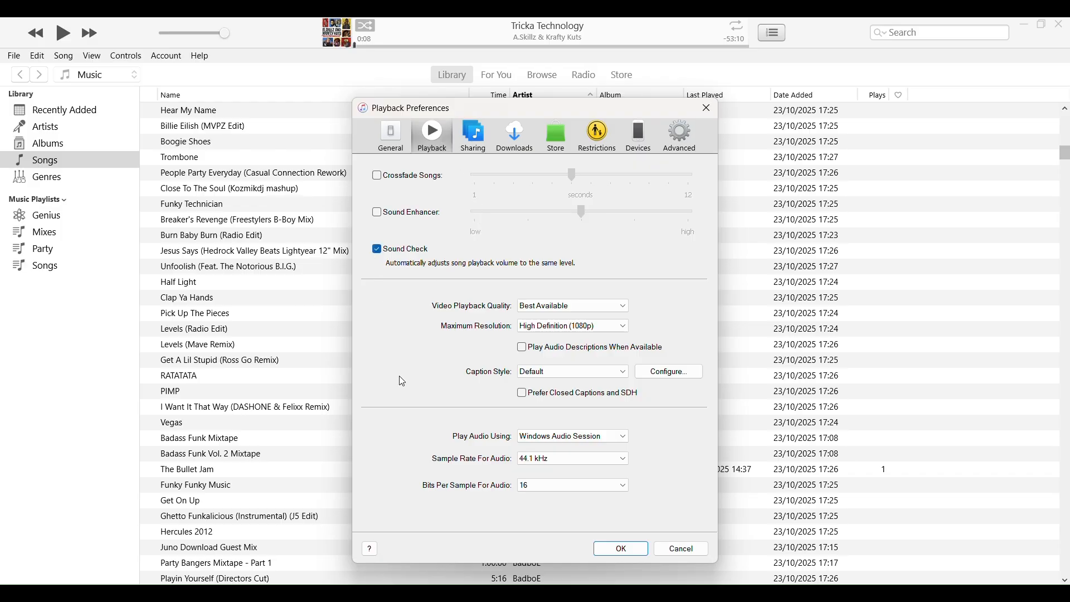
click(623, 552)
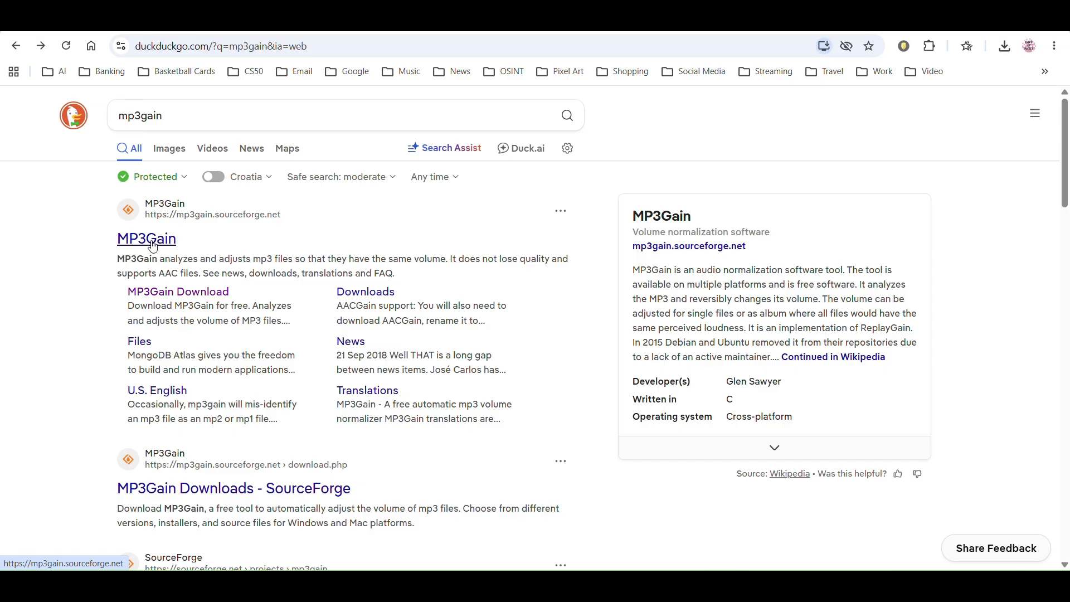
Open the MP3Gain website from the browser's search results and go to its Downloads page.
click(154, 244)
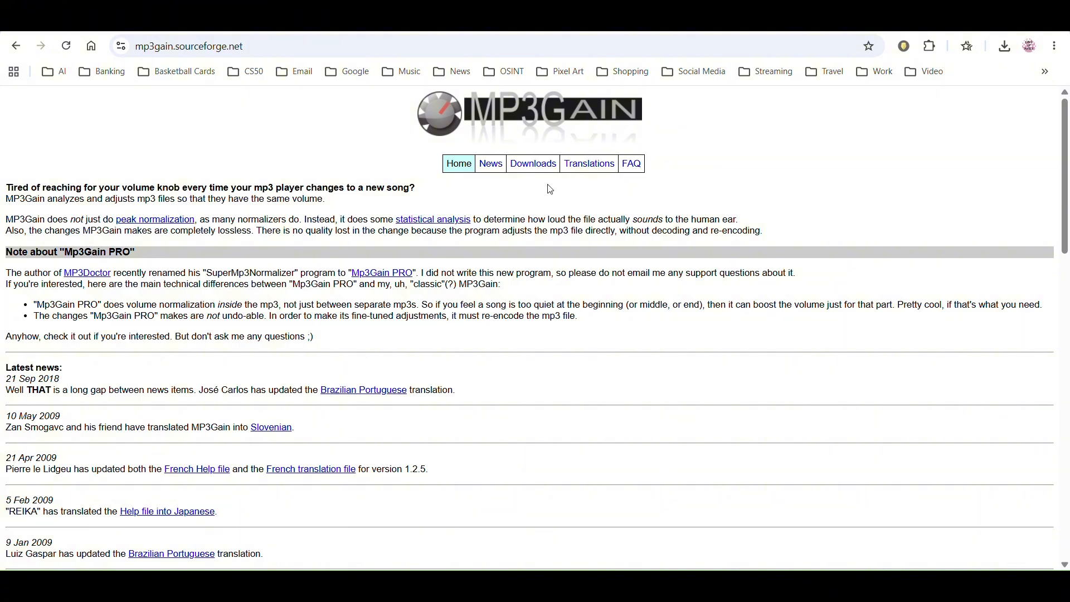
click(525, 167)
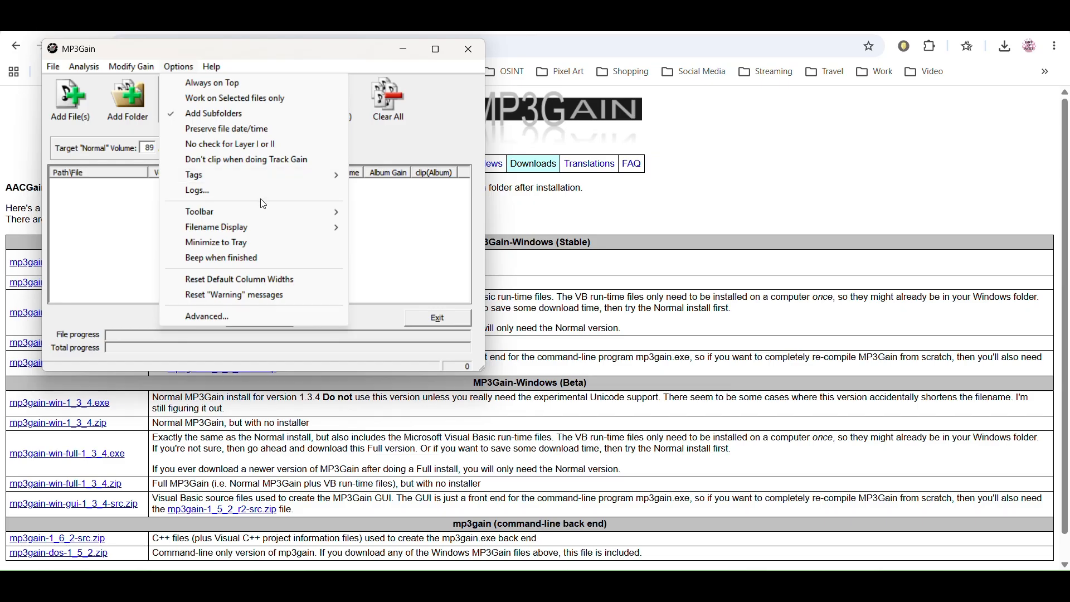
Set MP3Gain's filename display to Show File only and add the music folder to the file list.
mouse_move(334, 231)
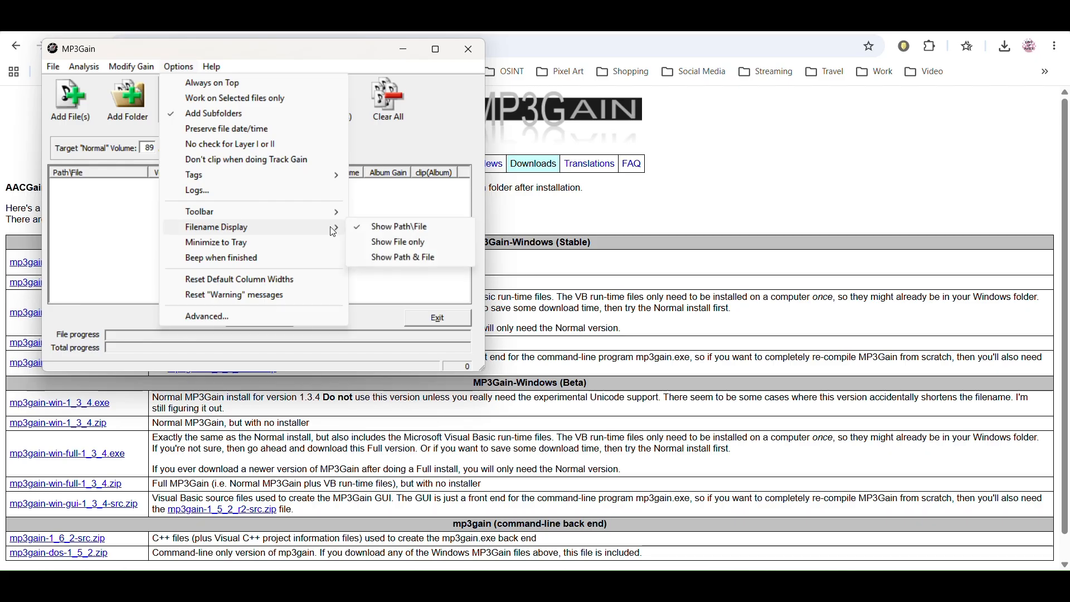
click(418, 246)
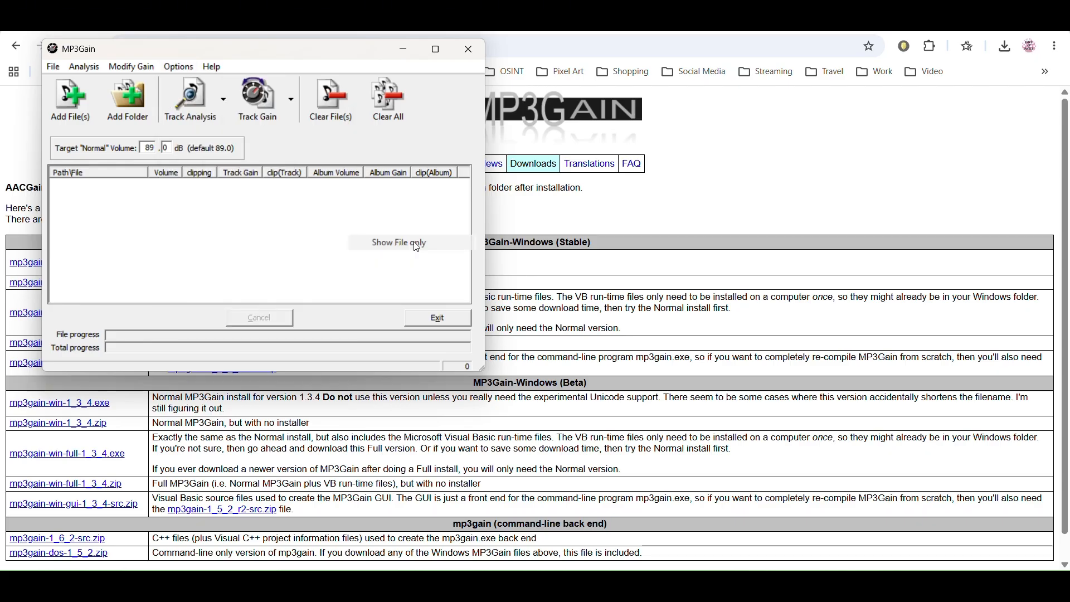
click(130, 101)
key(Return)
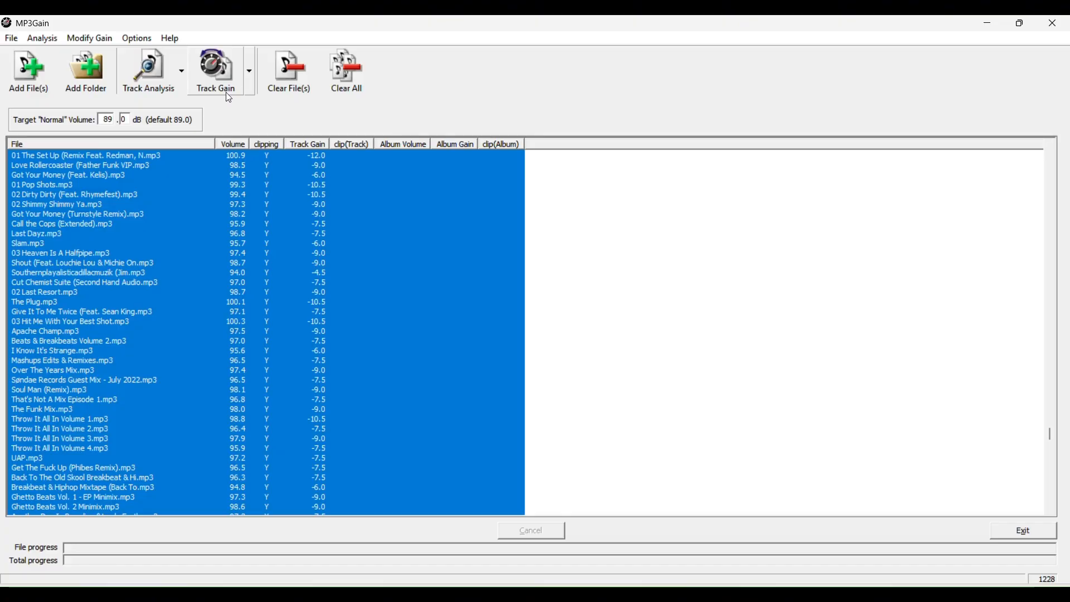
Apply Track Gain to the selected files with the 89.0 dB target volume and run Track Analysis on the listed files.
click(212, 79)
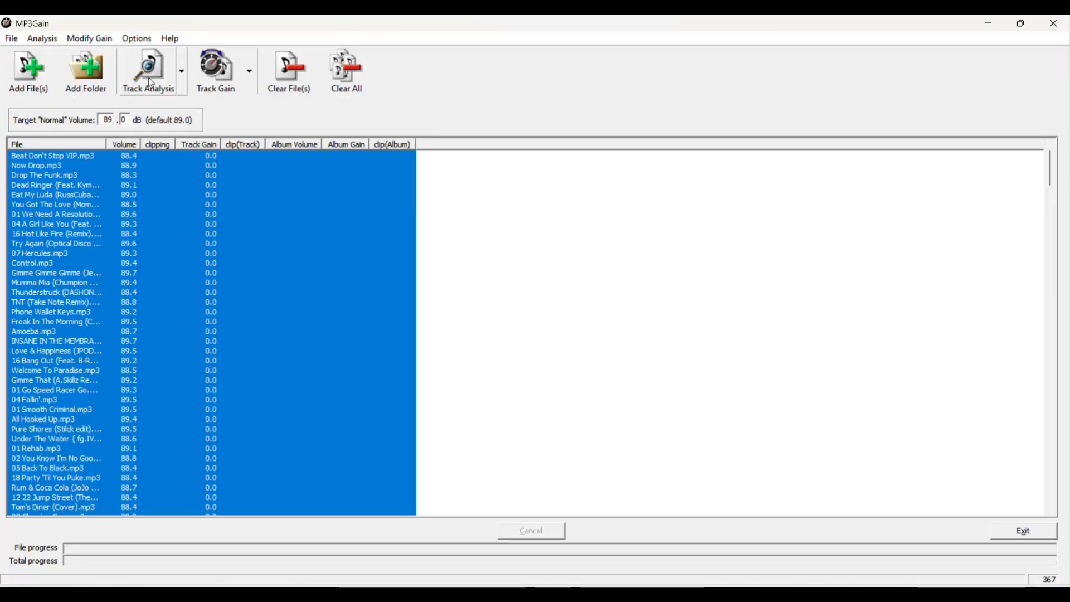
click(152, 78)
click(154, 80)
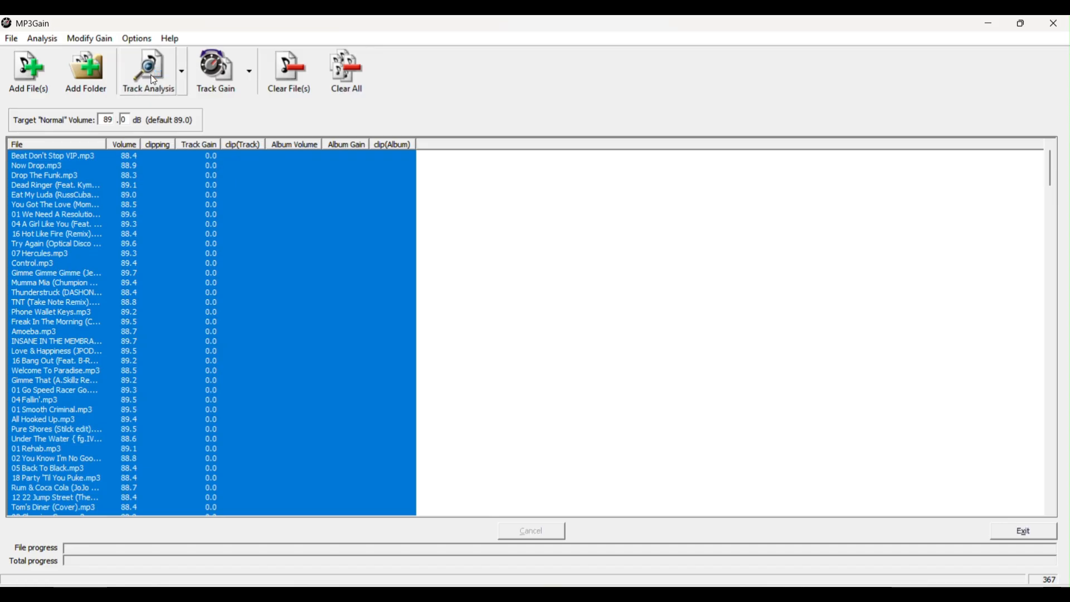
click(158, 81)
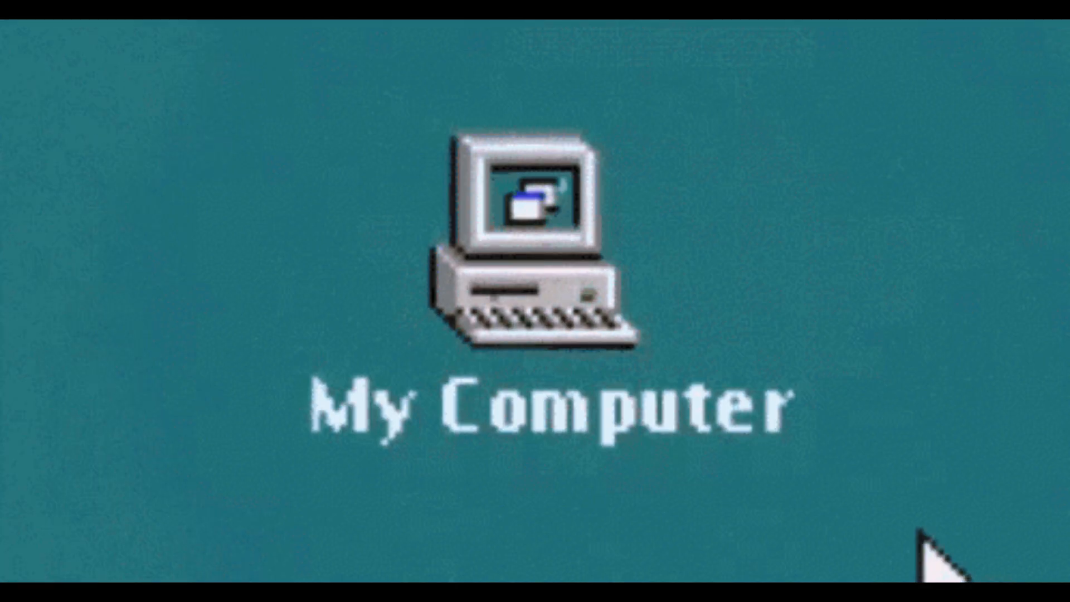
click(618, 196)
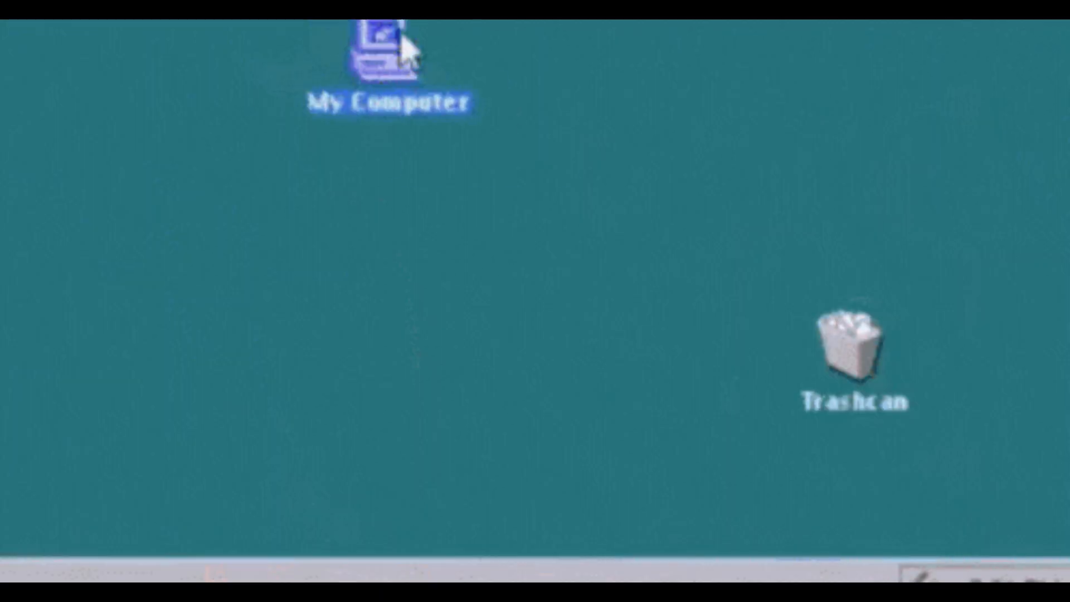
drag(407, 48, 862, 346)
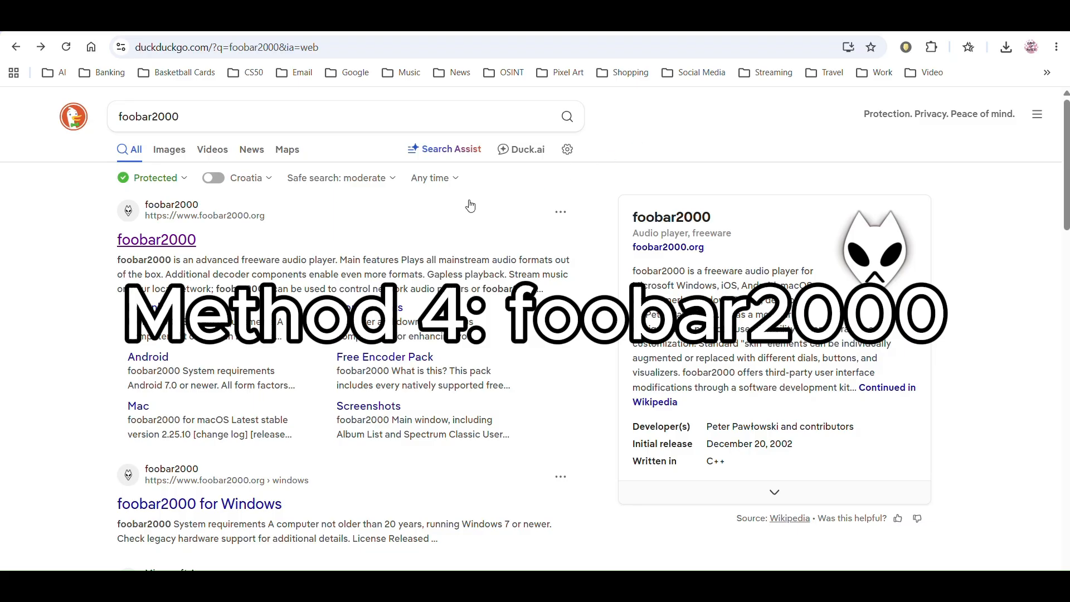
Open the foobar2000 website from the browser's search results.
click(178, 246)
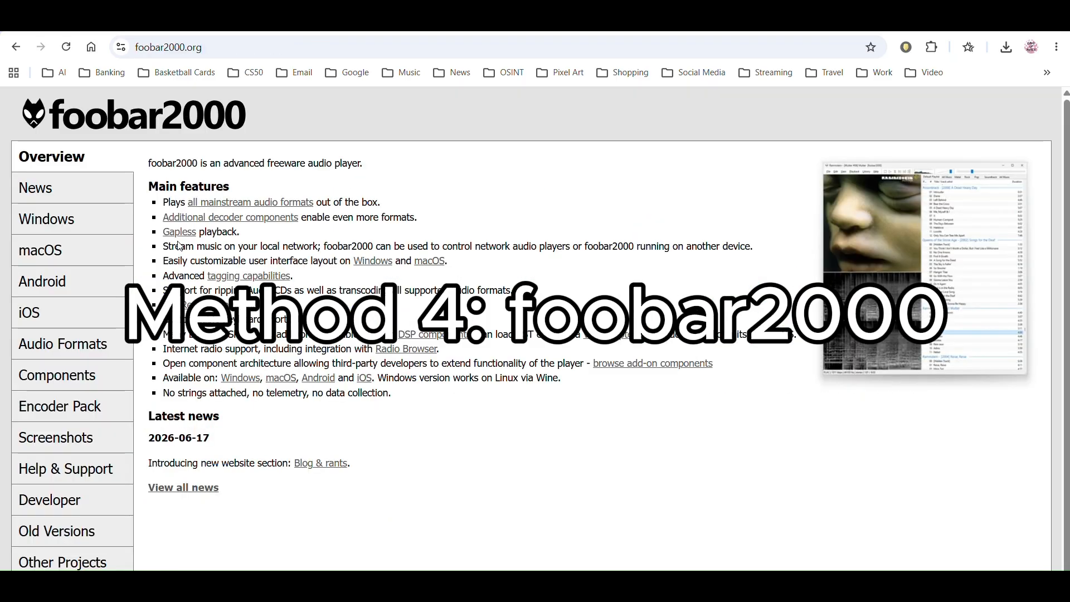
Open the website's Windows download page, switch to foobar2000 and add the iTunes Media Music folder to the Default Playlist.
click(81, 223)
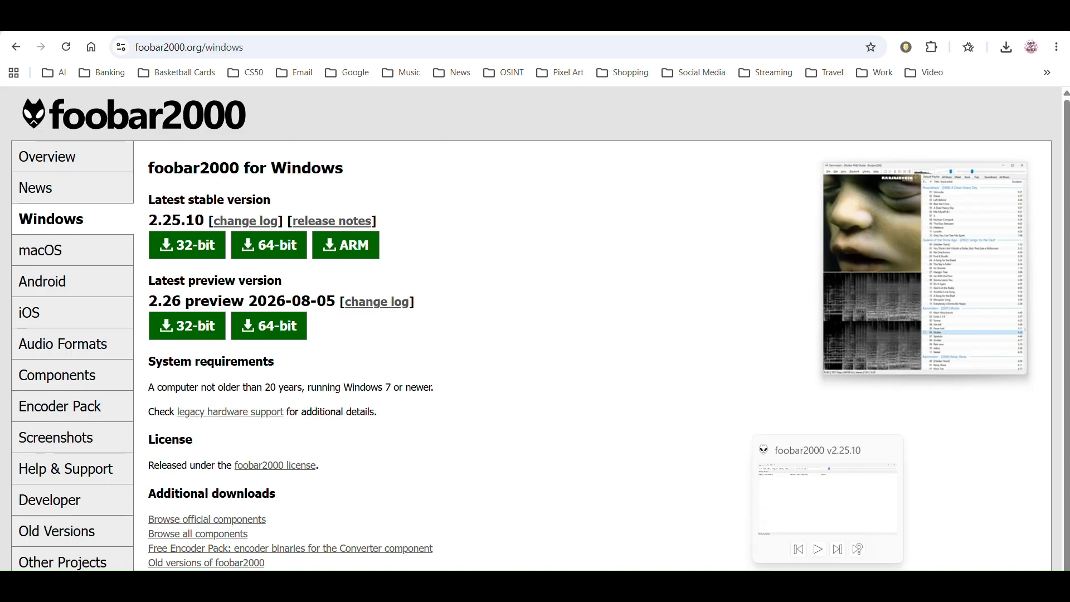
click(828, 585)
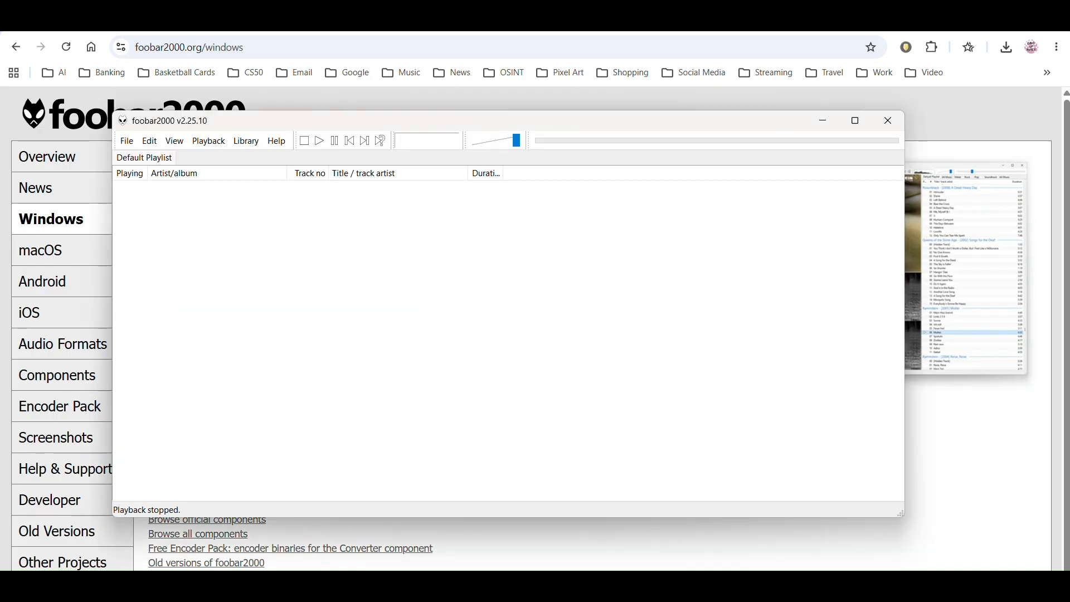
click(521, 585)
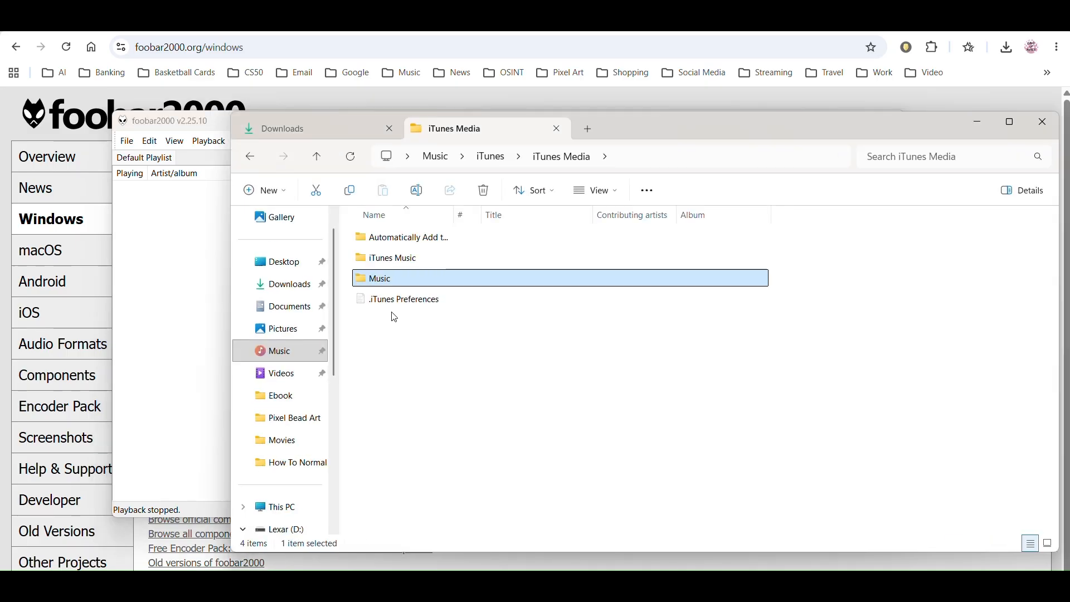
drag(359, 279, 203, 287)
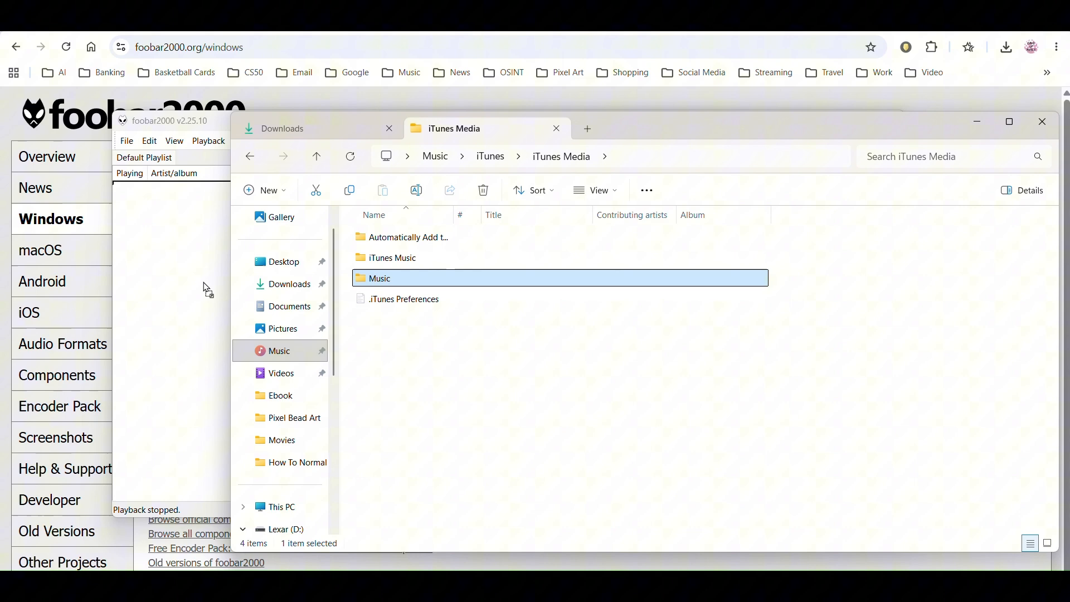
click(195, 128)
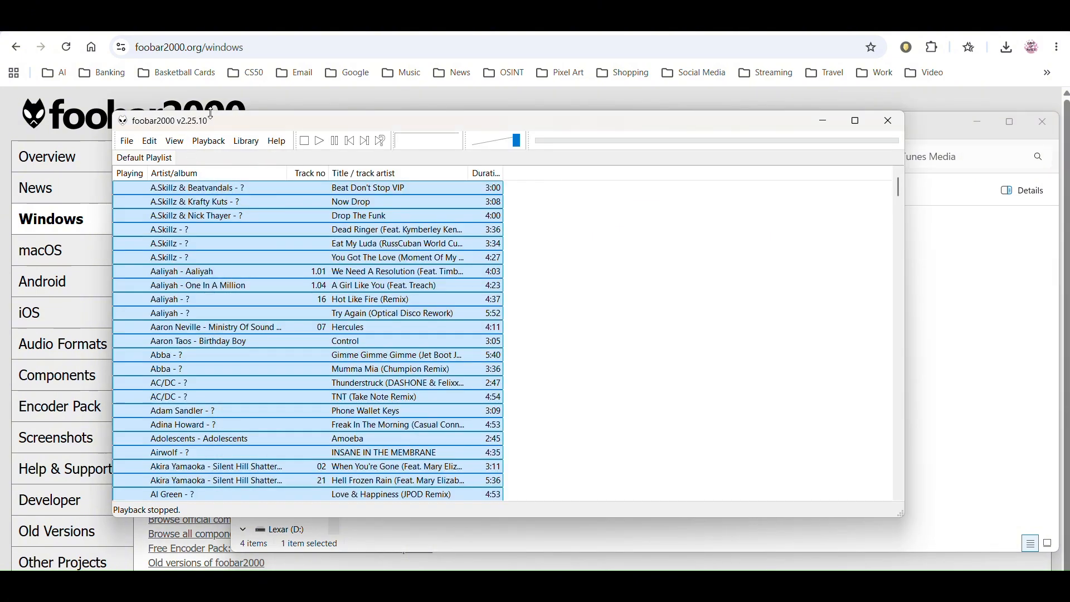
Run a ReplayGain per-file track gain scan on all playlist tracks and update the file tags with the results.
right_click(277, 230)
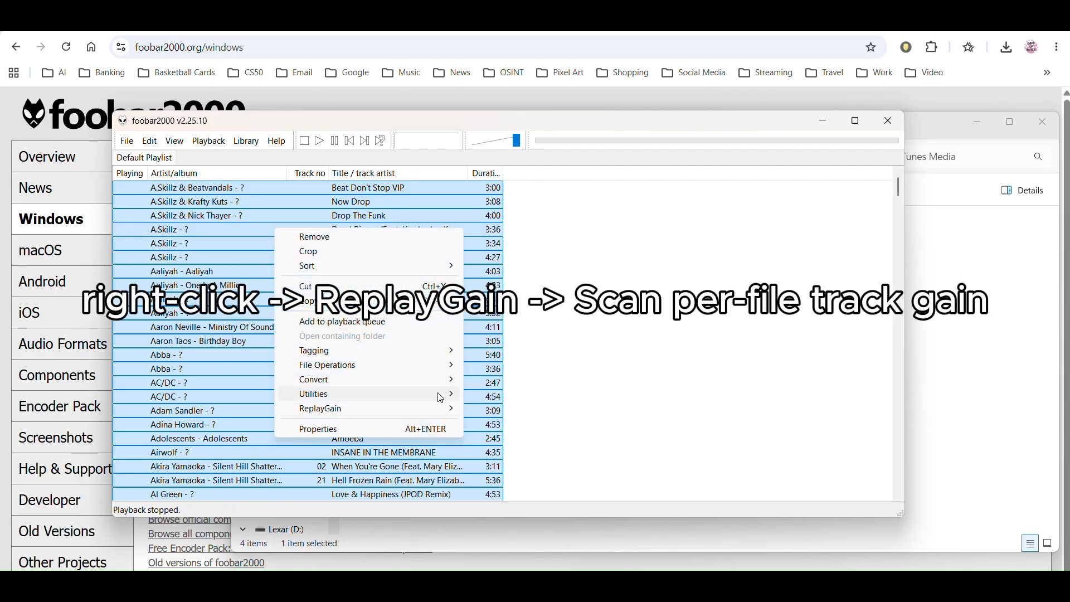
mouse_move(446, 417)
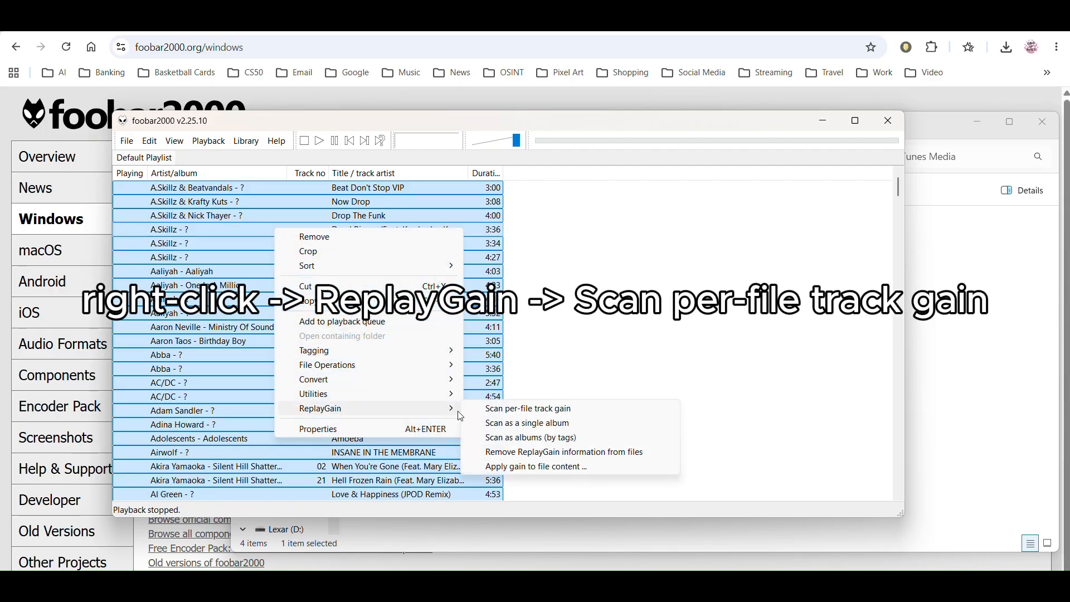
click(499, 415)
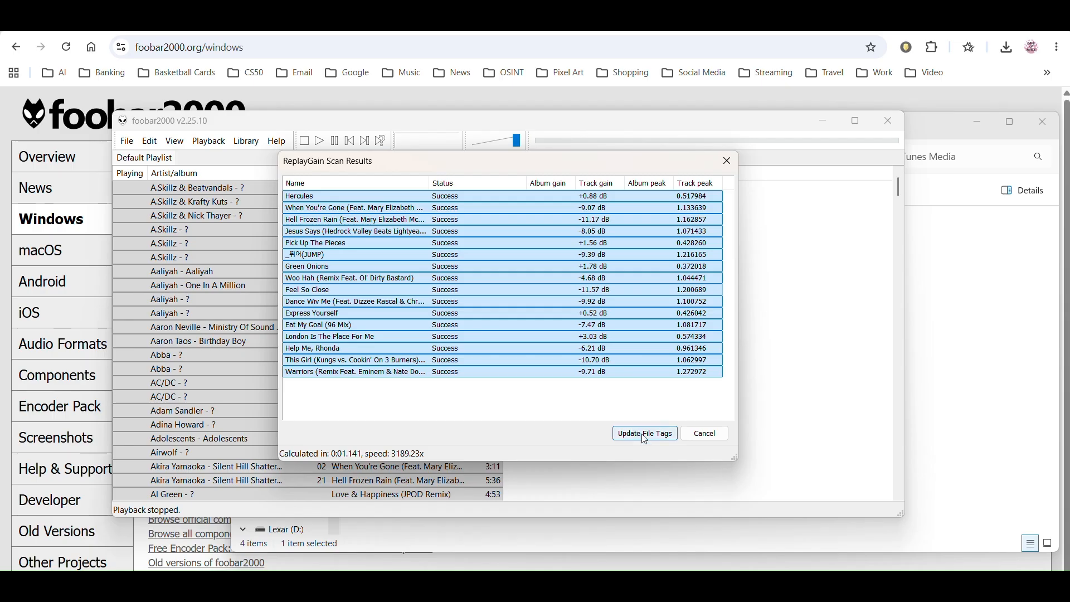
click(646, 435)
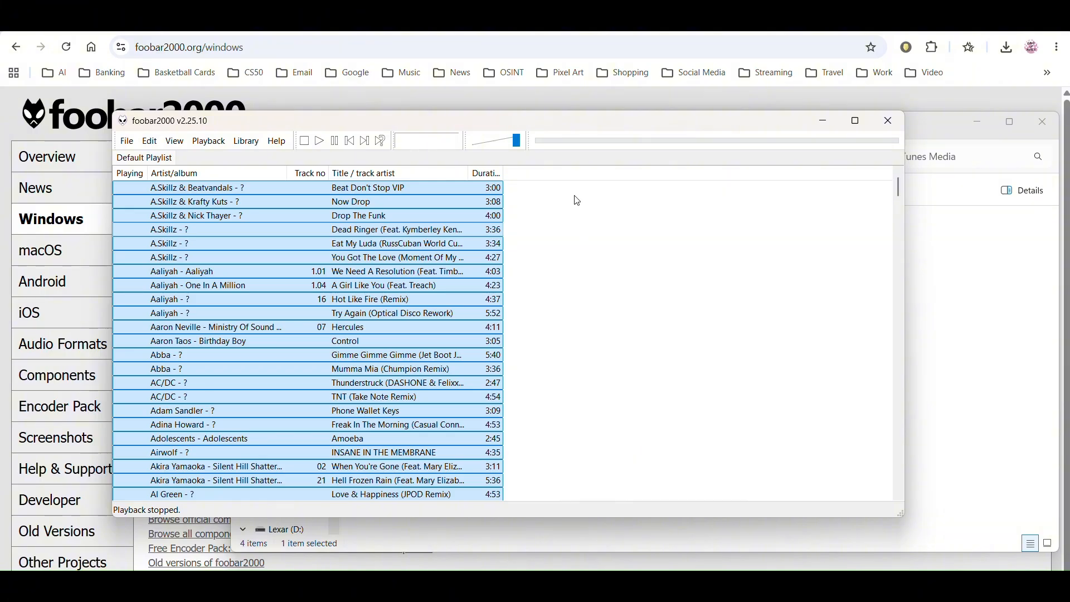
Apply track ReplayGain to the file content of all playlist tracks, making files louder or quieter to the 89 dB target volume.
click(466, 34)
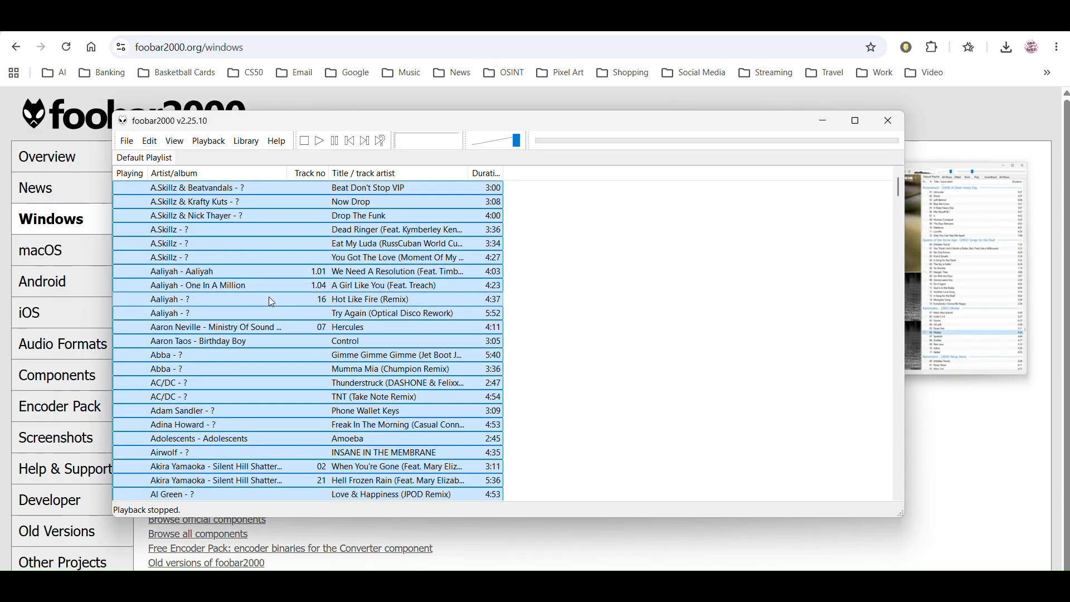
right_click(270, 302)
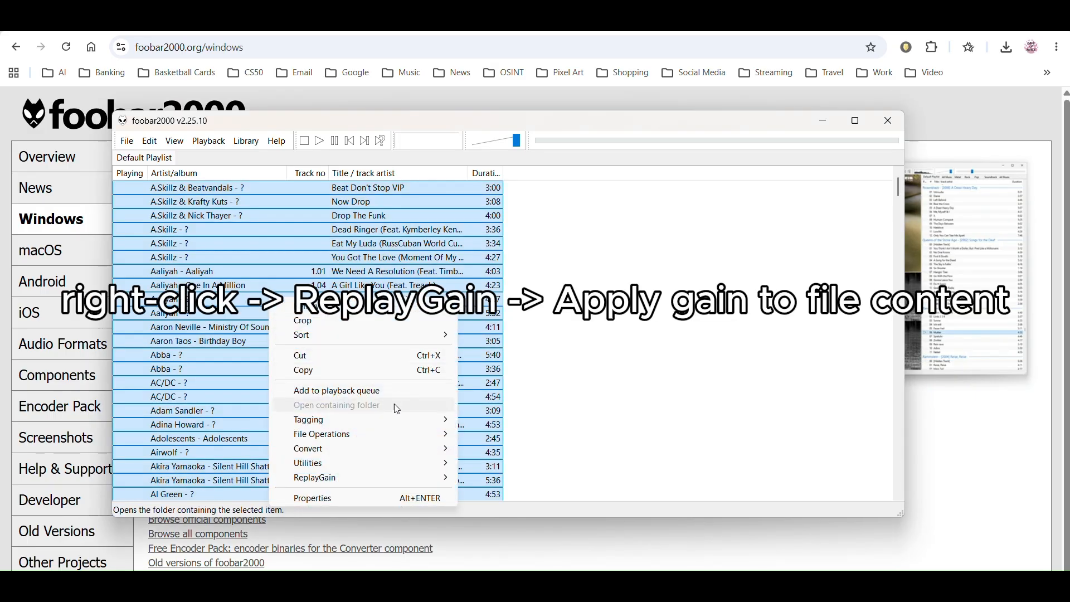
mouse_move(433, 484)
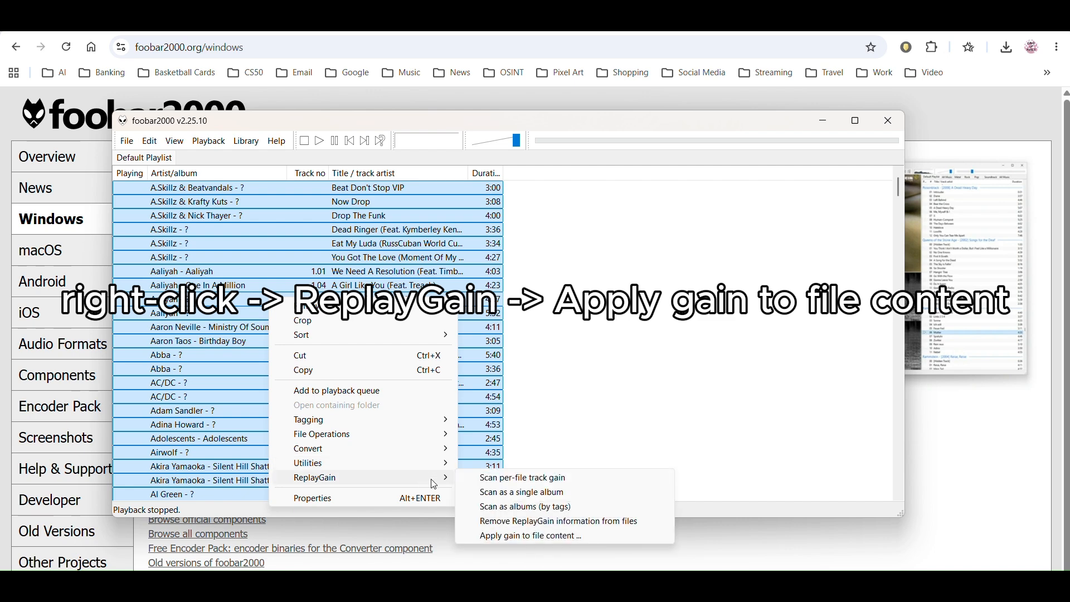
click(549, 538)
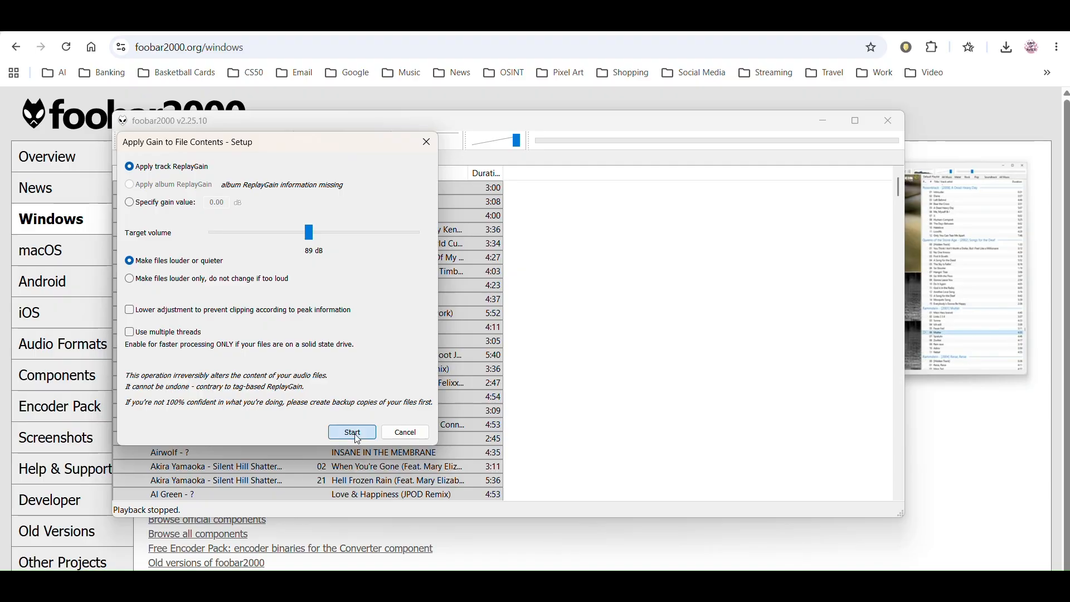
click(353, 433)
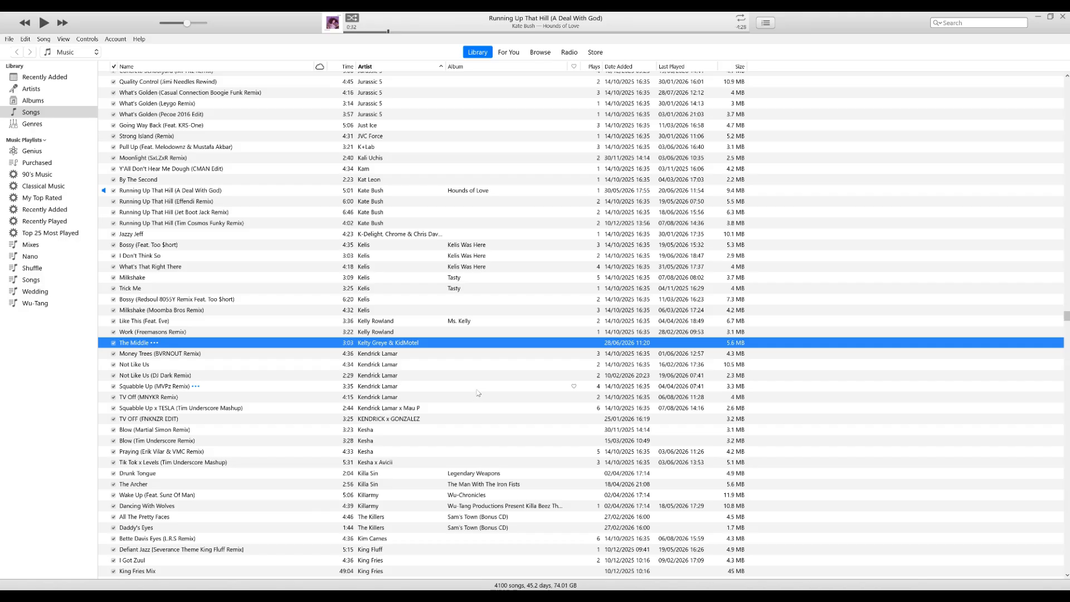
Switch to iTunes, select all songs, clear the comments field in their shared song information and save the edit.
key(ctrl+a)
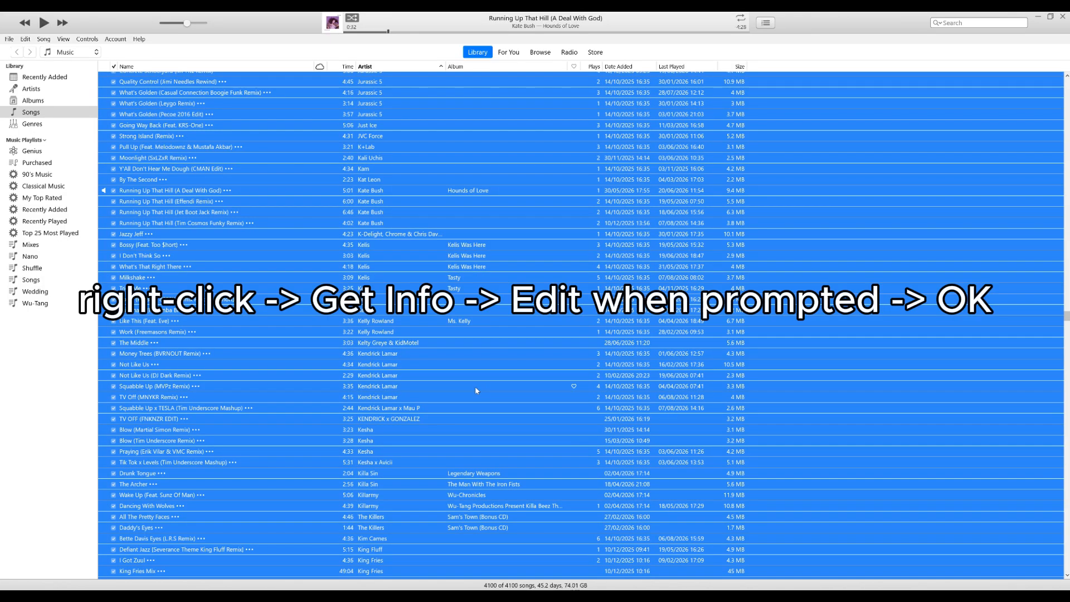
right_click(526, 277)
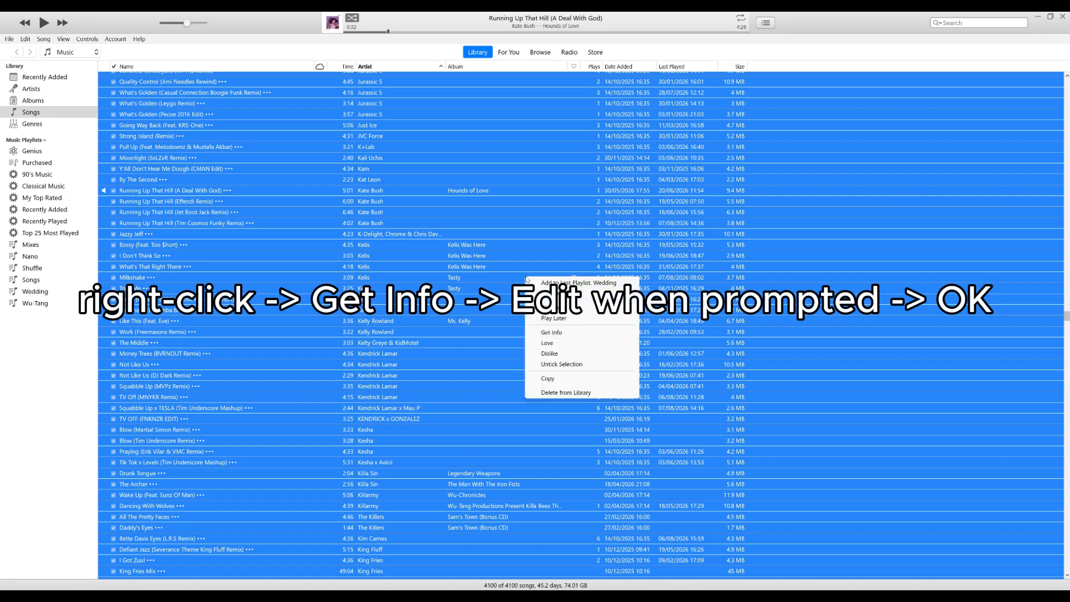
click(552, 332)
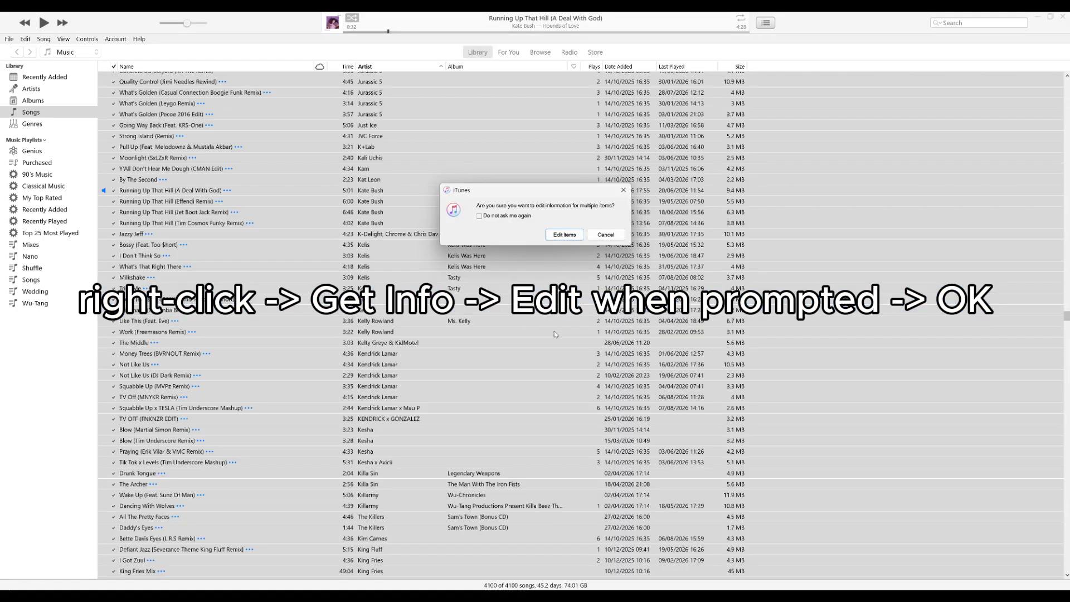
click(563, 234)
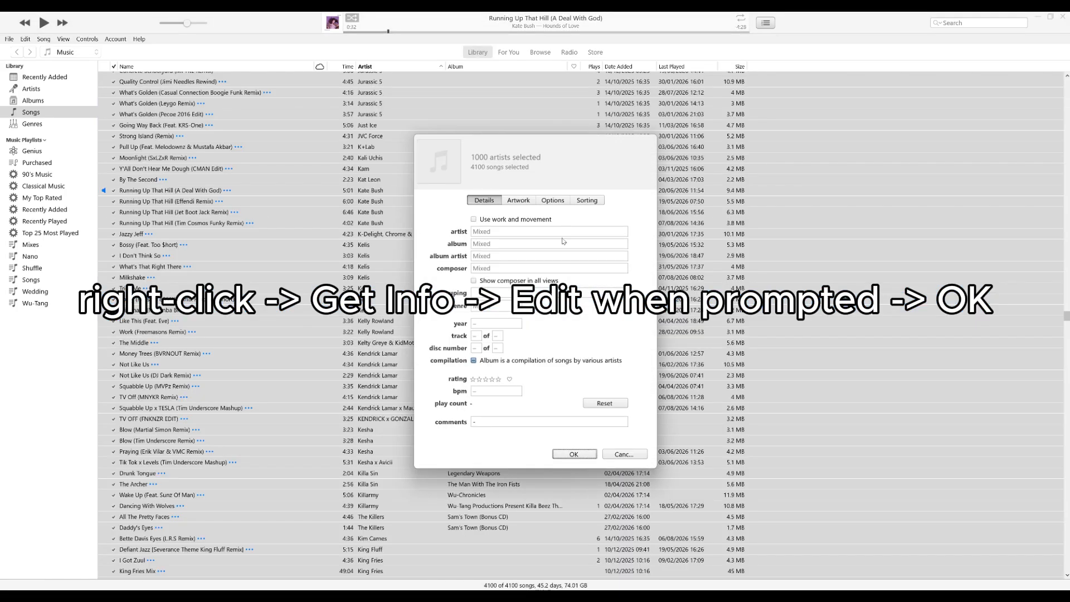
click(499, 422)
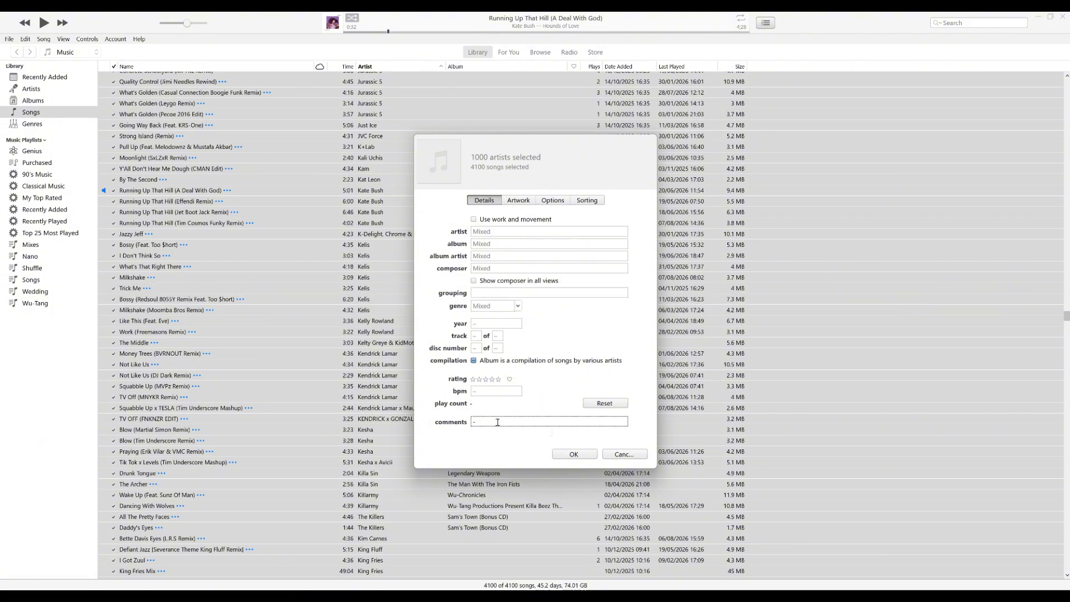
key(BackSpace)
click(574, 454)
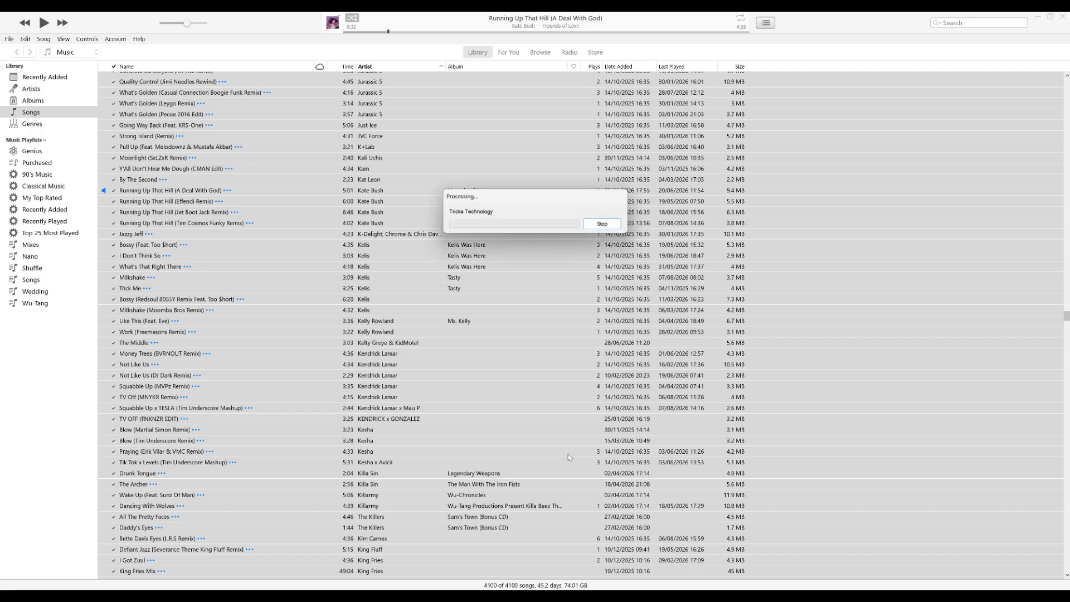